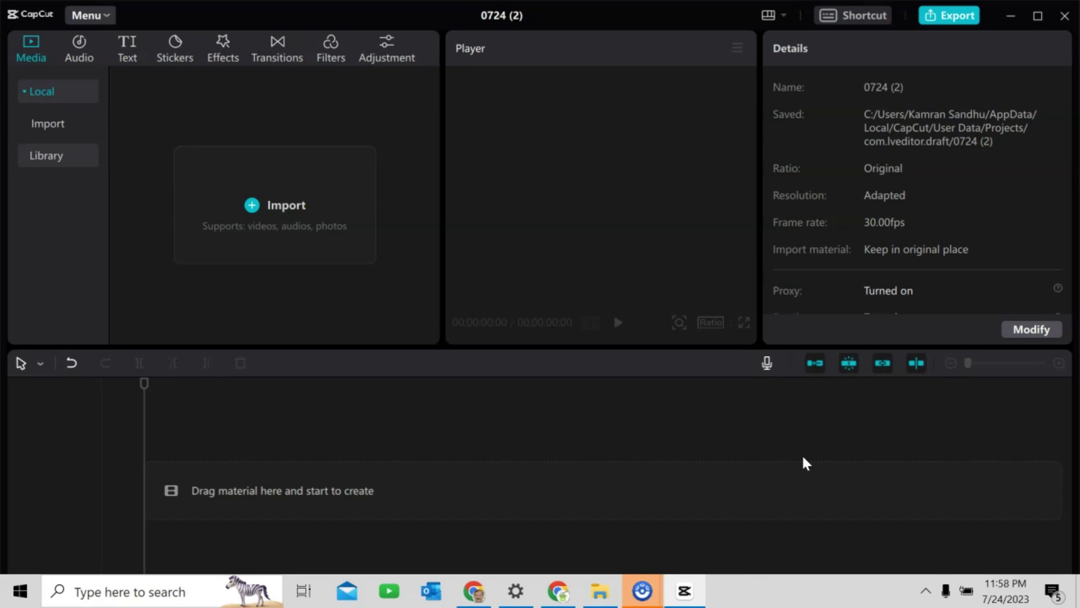
- Import the Untitled design (13) video into CapCut's media panel
{"action": "left_click", "coordinate": [251, 206]}
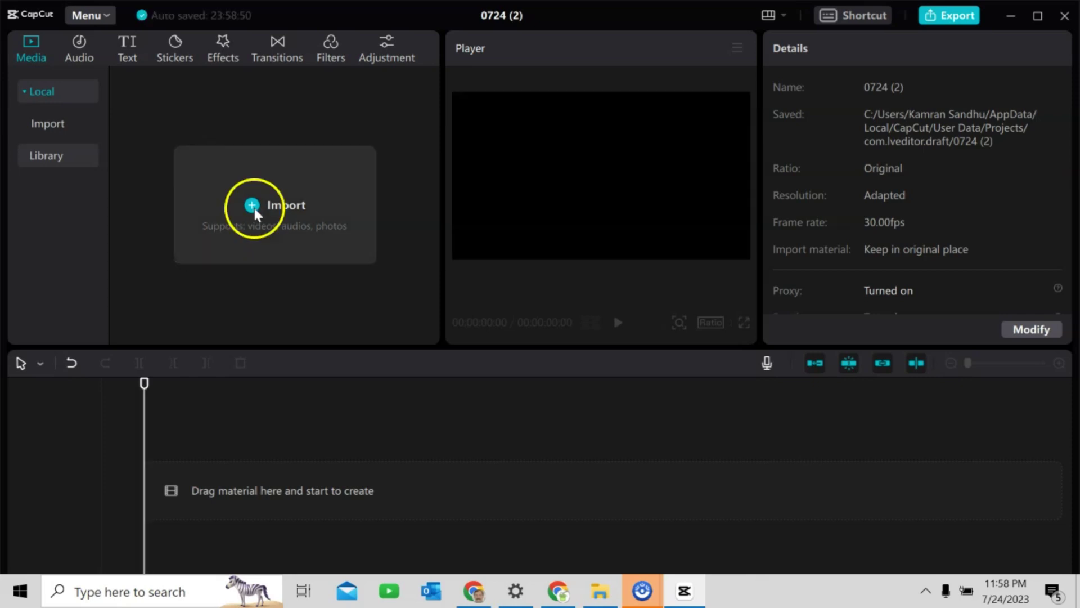
{"action": "left_click", "coordinate": [757, 191]}
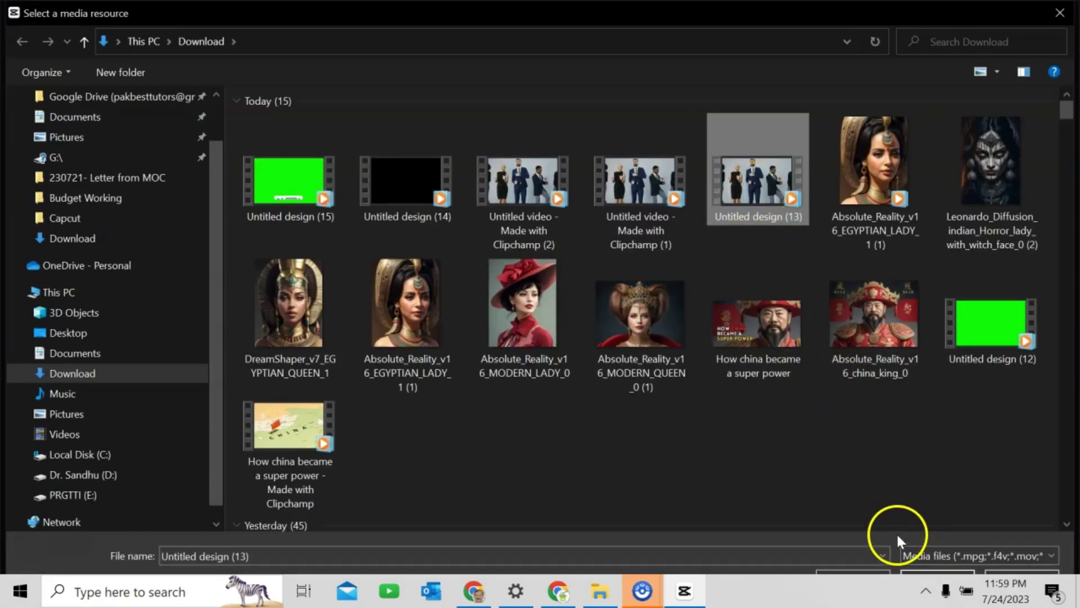
{"action": "double_click", "coordinate": [754, 181]}
{"action": "left_click", "coordinate": [289, 201]}
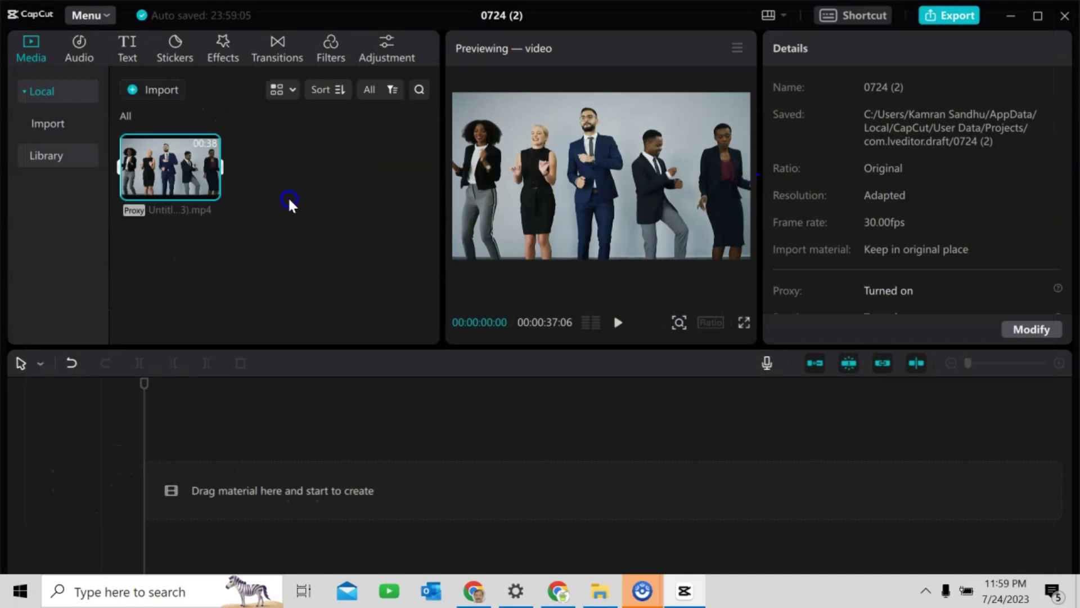
- Place the 37-second Untitled design (13) clip on the timeline and zoom the timeline in
{"action": "left_click", "coordinate": [330, 168]}
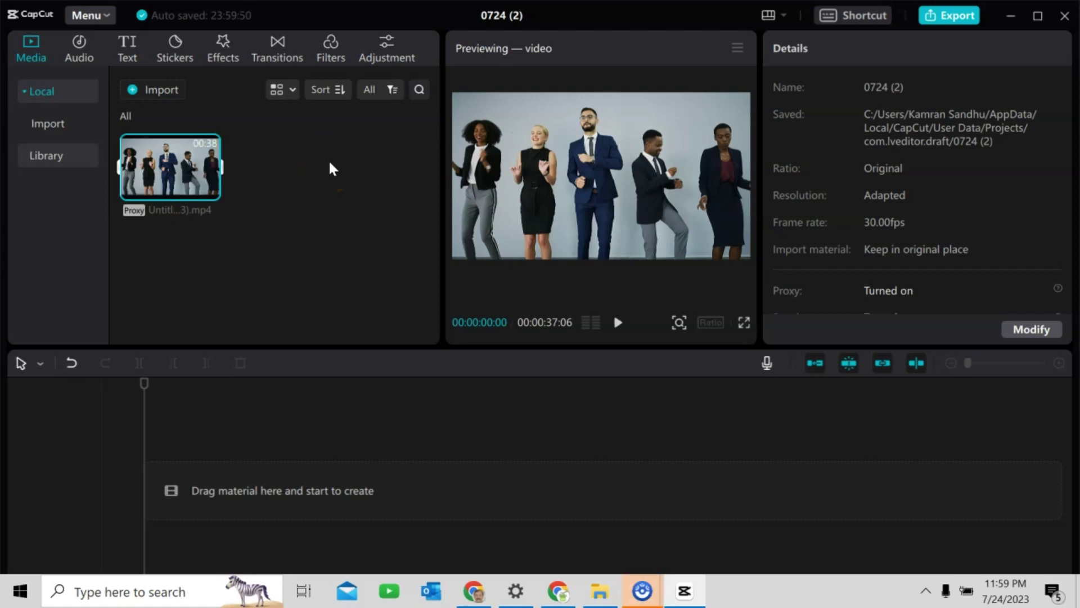
{"action": "left_click", "coordinate": [360, 206]}
{"action": "left_click_drag", "start_coordinate": [164, 169], "coordinate": [140, 494]}
{"action": "left_click", "coordinate": [1060, 363]}
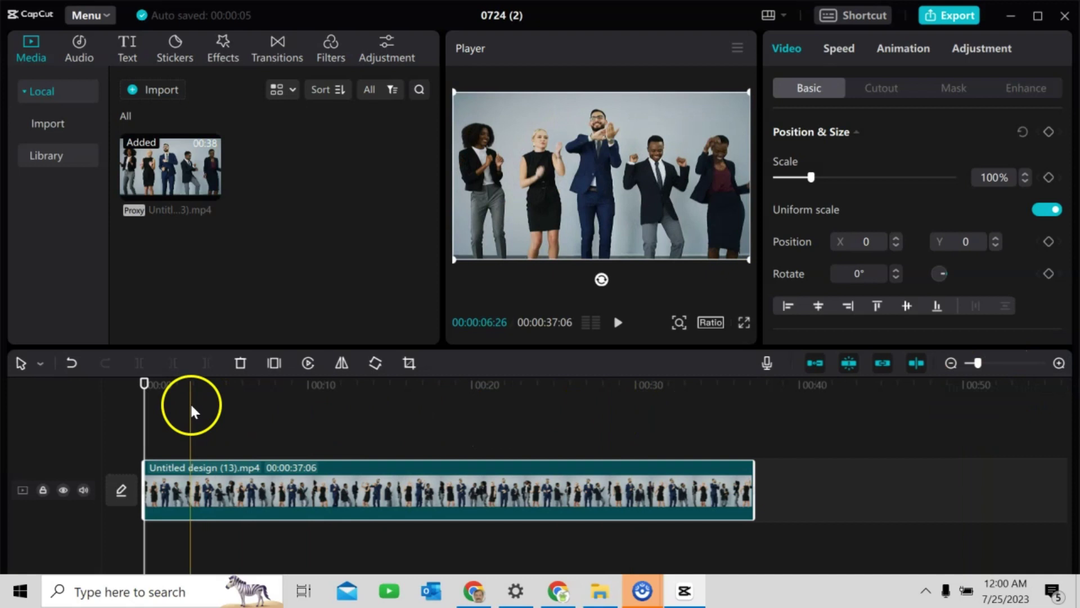
- Split the dance clip at about 5, 11 and 17 seconds
{"action": "left_click_drag", "start_coordinate": [145, 397], "coordinate": [225, 387]}
{"action": "left_click", "coordinate": [141, 365]}
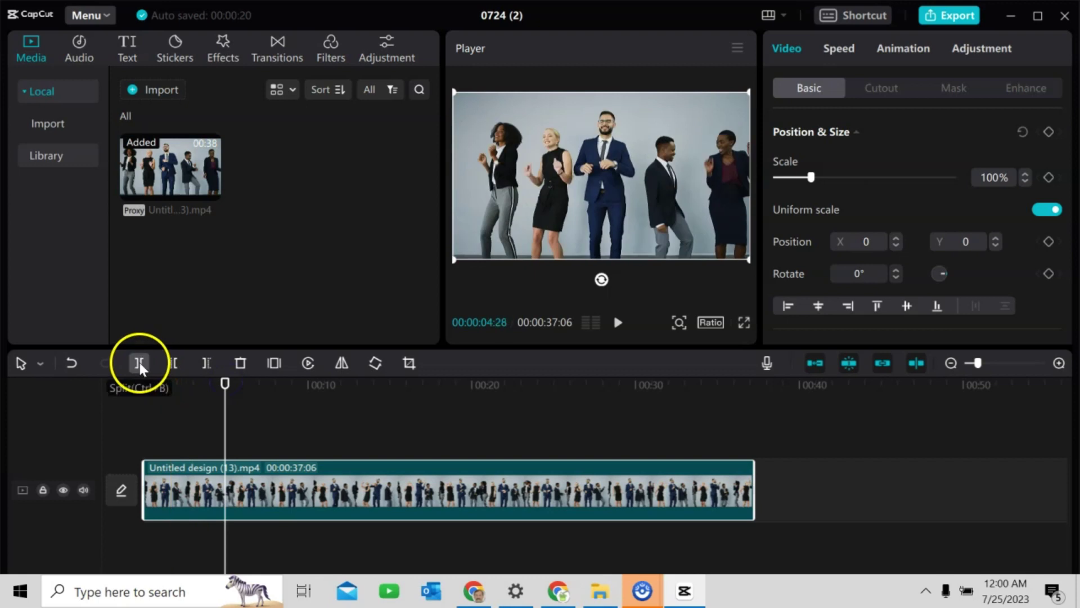
{"action": "left_click", "coordinate": [224, 397]}
{"action": "left_click_drag", "start_coordinate": [225, 397], "coordinate": [325, 394]}
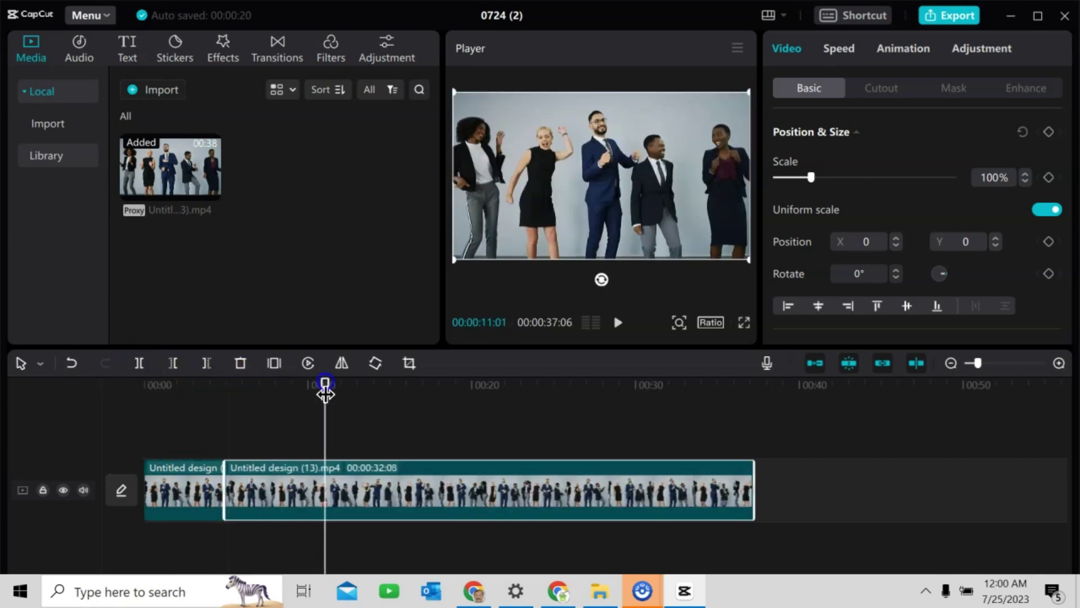
{"action": "left_click", "coordinate": [139, 364]}
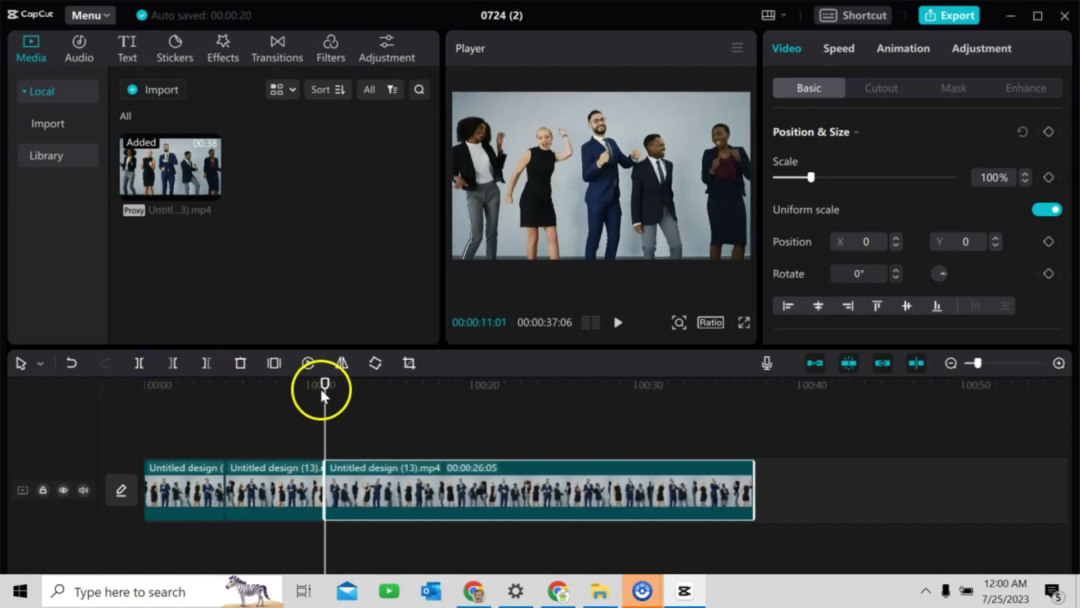
{"action": "left_click_drag", "start_coordinate": [323, 397], "coordinate": [425, 397]}
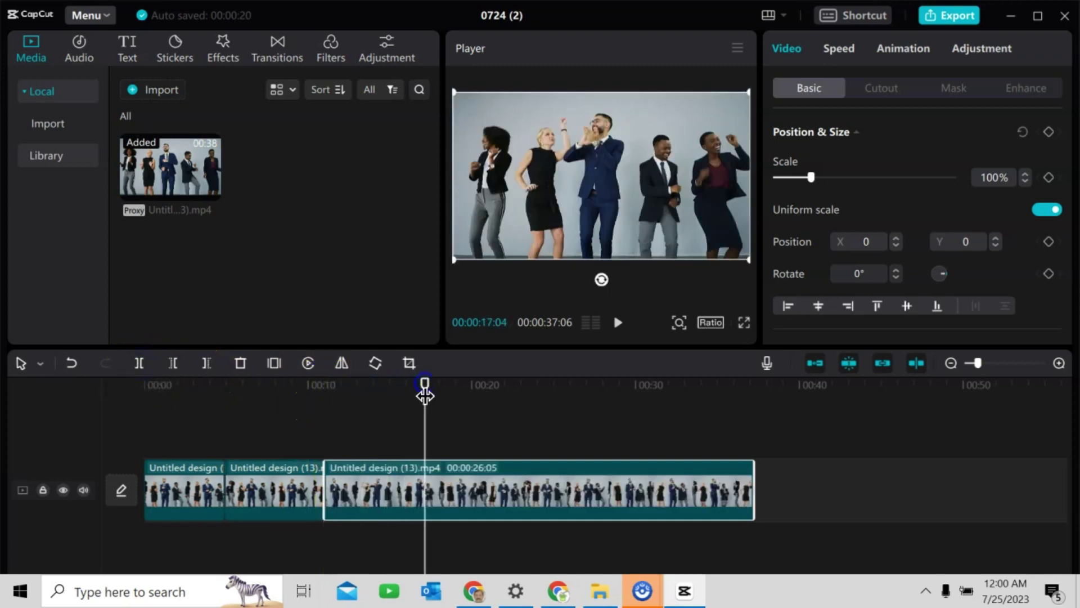
{"action": "left_click", "coordinate": [139, 363]}
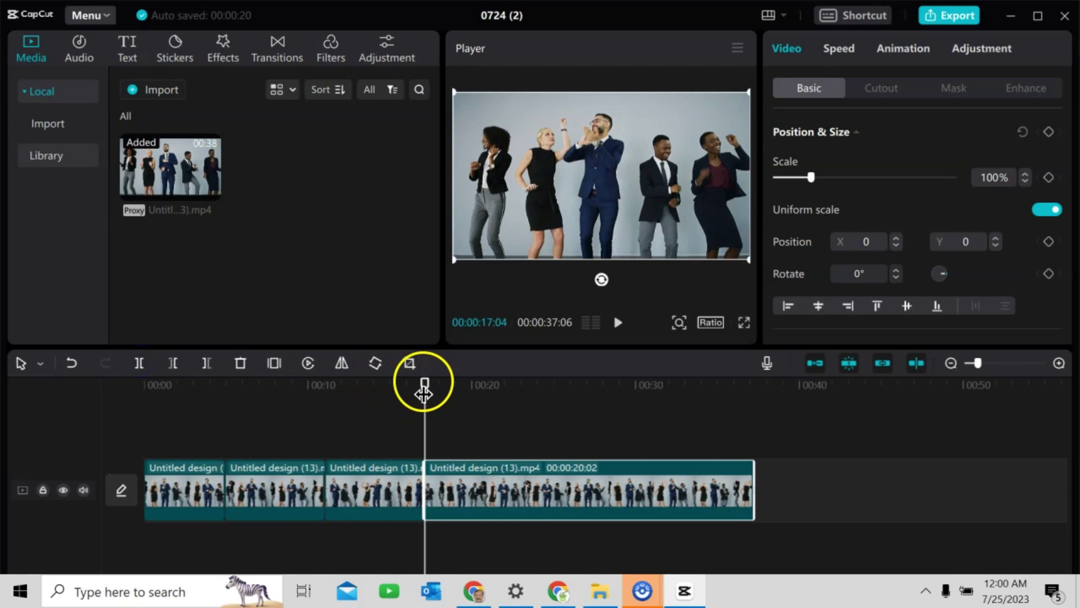
- Split the remaining clip at about 22, 28 and 32 seconds
{"action": "left_click_drag", "start_coordinate": [424, 393], "coordinate": [516, 393]}
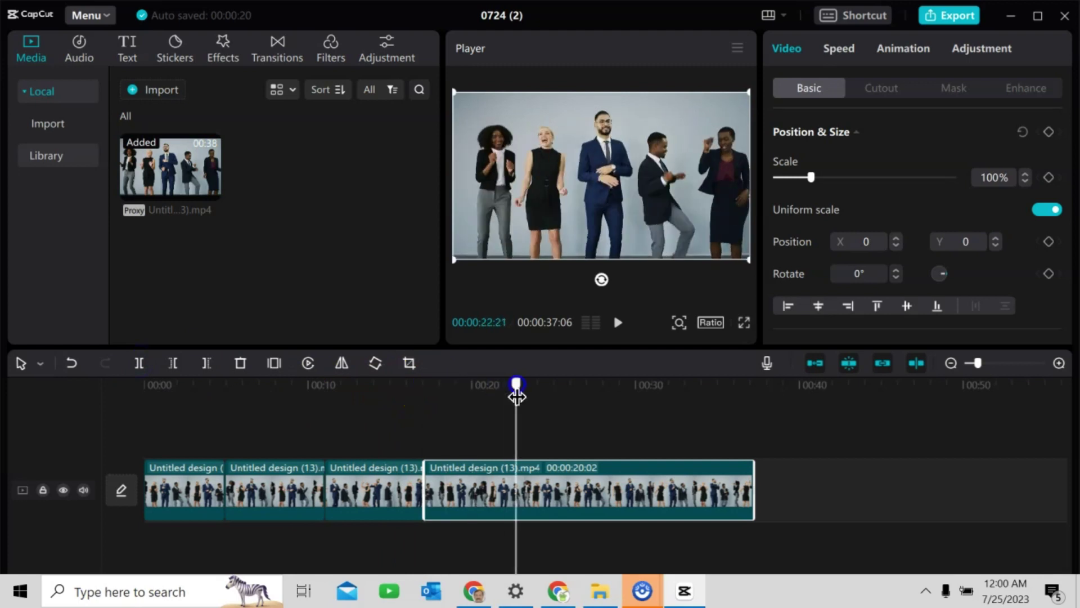
{"action": "left_click", "coordinate": [139, 364]}
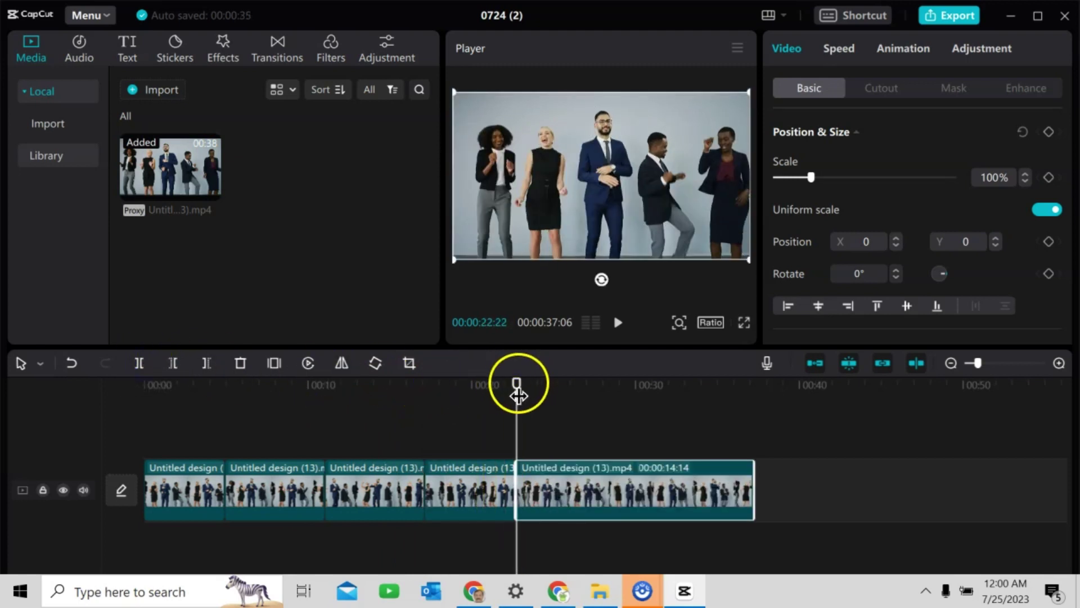
{"action": "left_click_drag", "start_coordinate": [518, 395], "coordinate": [600, 398]}
{"action": "left_click", "coordinate": [137, 363]}
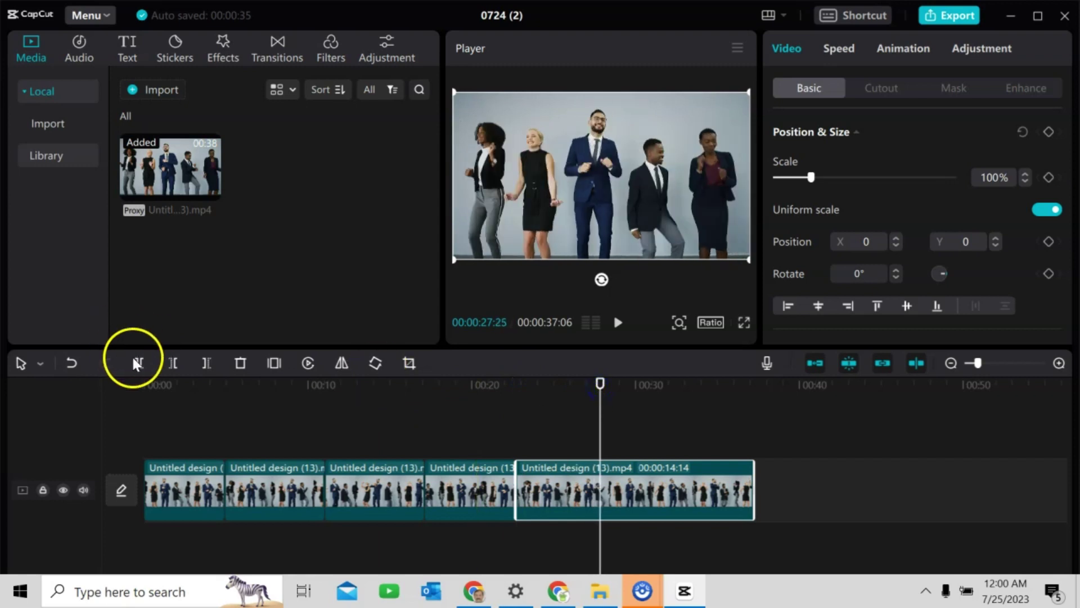
{"action": "left_click_drag", "start_coordinate": [600, 380], "coordinate": [672, 397]}
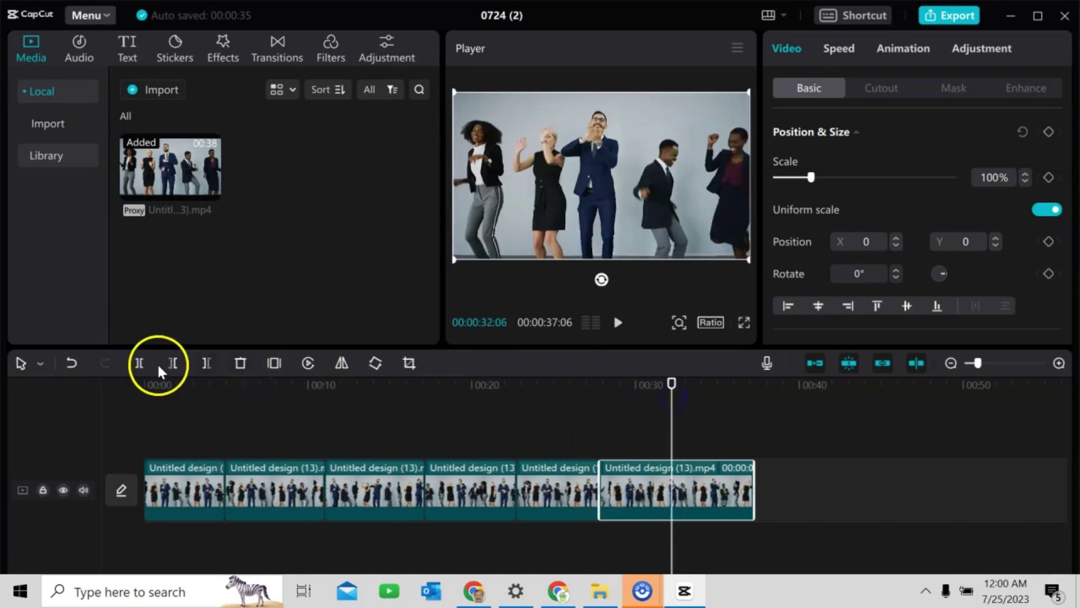
{"action": "left_click", "coordinate": [139, 363]}
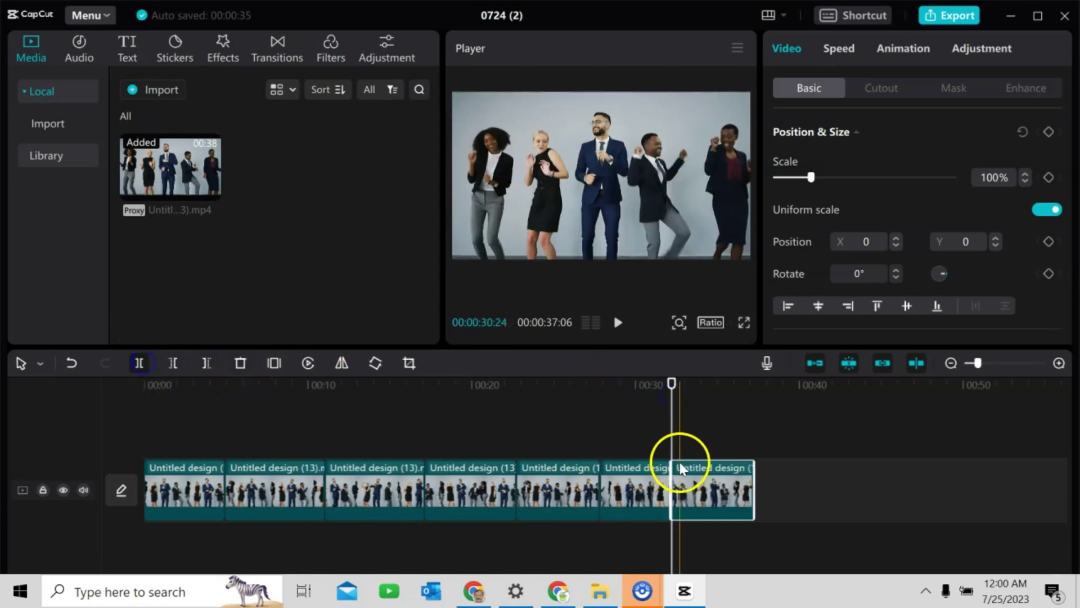
- Limit the working range to the second piece of the dance clip
{"action": "left_click", "coordinate": [278, 493]}
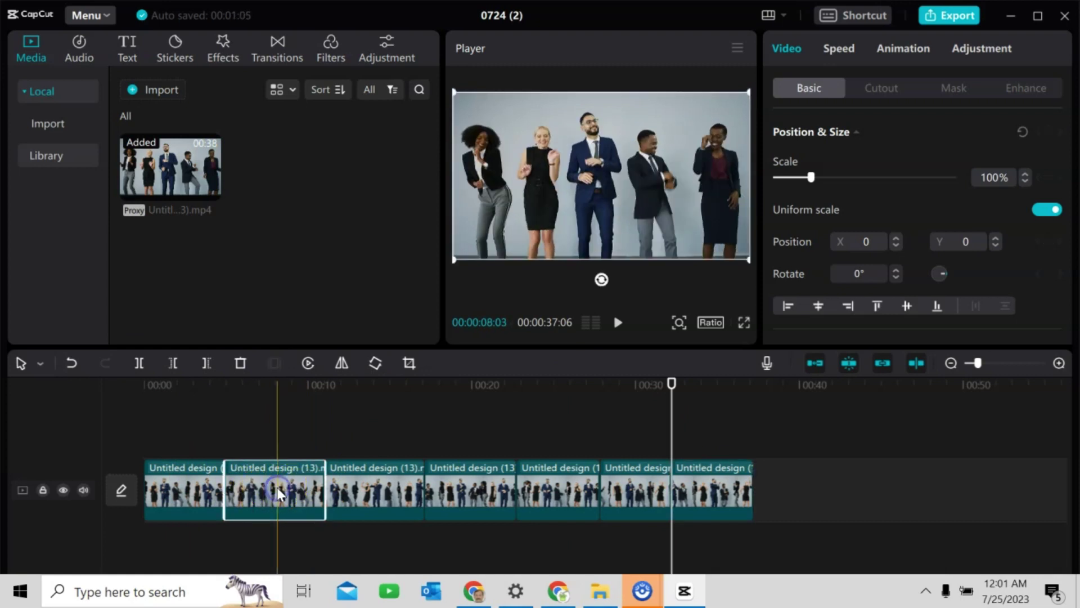
{"action": "left_click", "coordinate": [483, 494]}
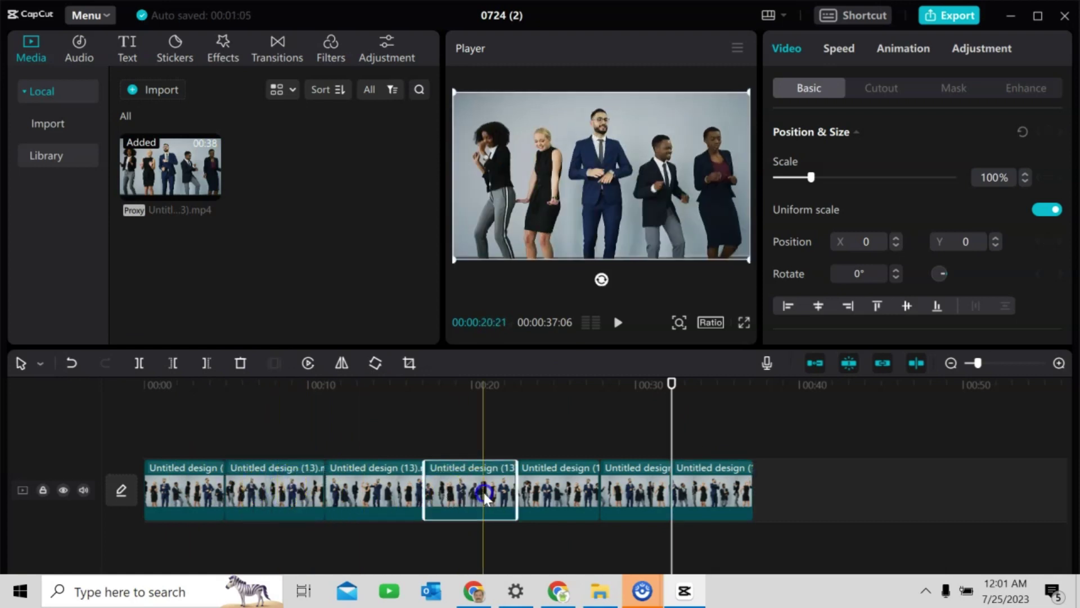
{"action": "left_click", "coordinate": [634, 491]}
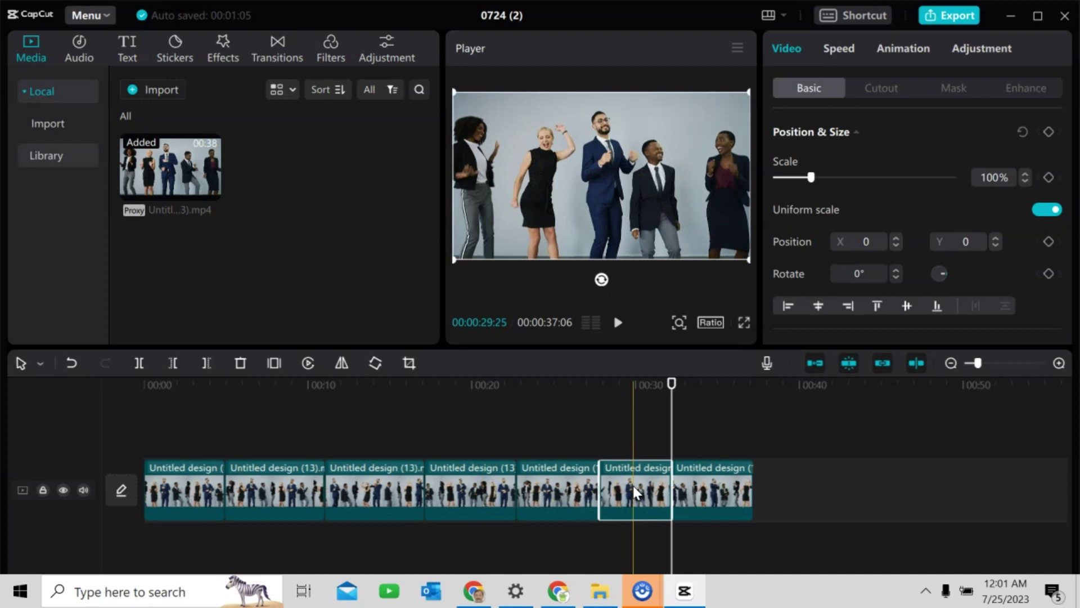
{"action": "left_click", "coordinate": [278, 486]}
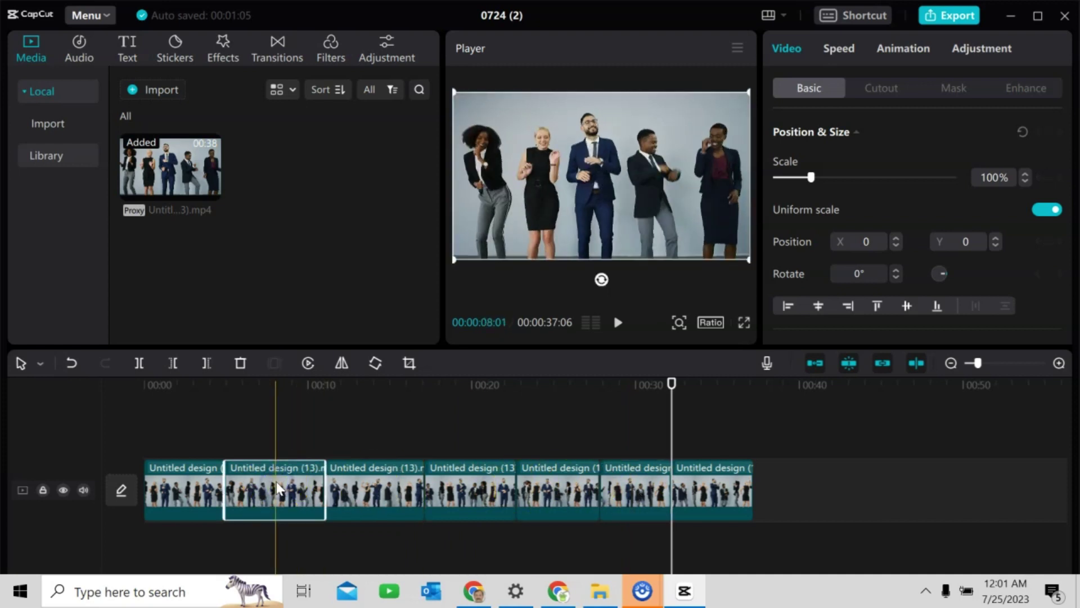
{"action": "right_click", "coordinate": [278, 487]}
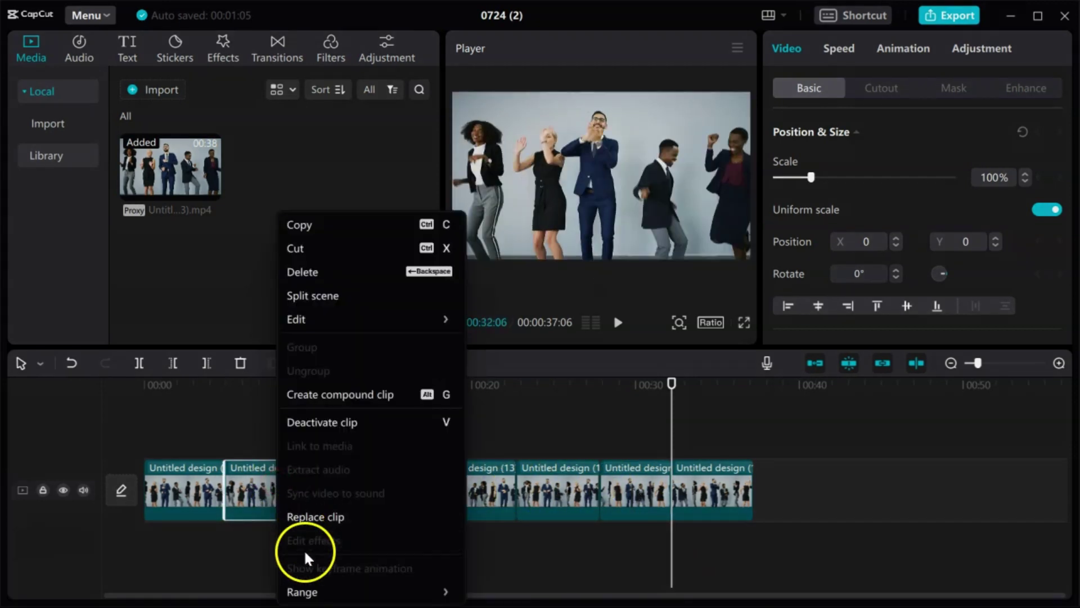
{"action": "mouse_move", "coordinate": [349, 588]}
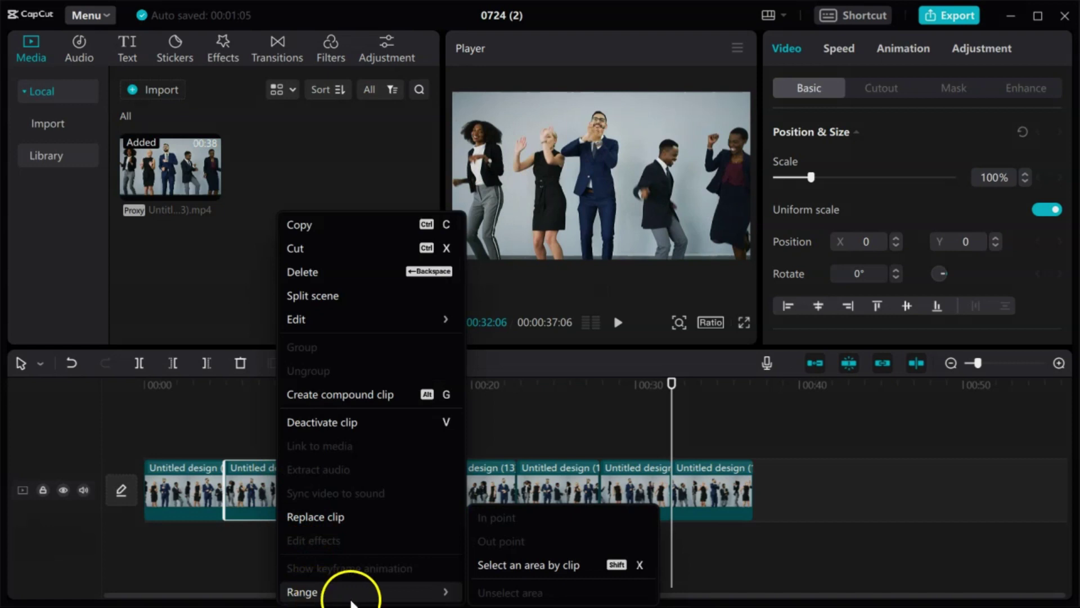
{"action": "left_click", "coordinate": [533, 571]}
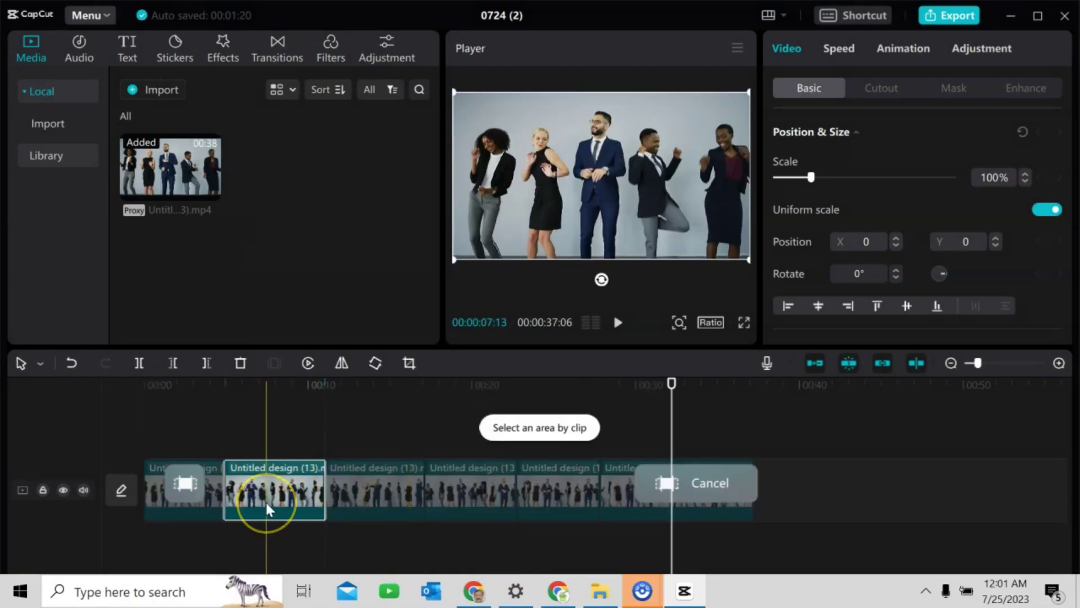
- Export that piece as a 1080P, 30fps mp4 titled 1 and return to the editor
{"action": "left_click", "coordinate": [107, 17]}
{"action": "mouse_move", "coordinate": [93, 39]}
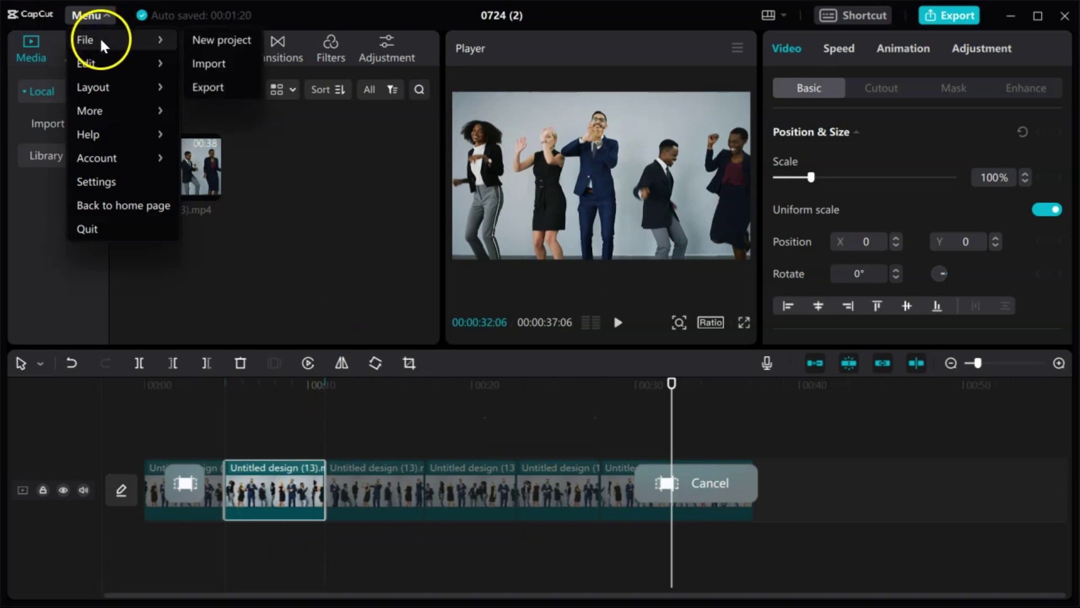
{"action": "left_click", "coordinate": [209, 89]}
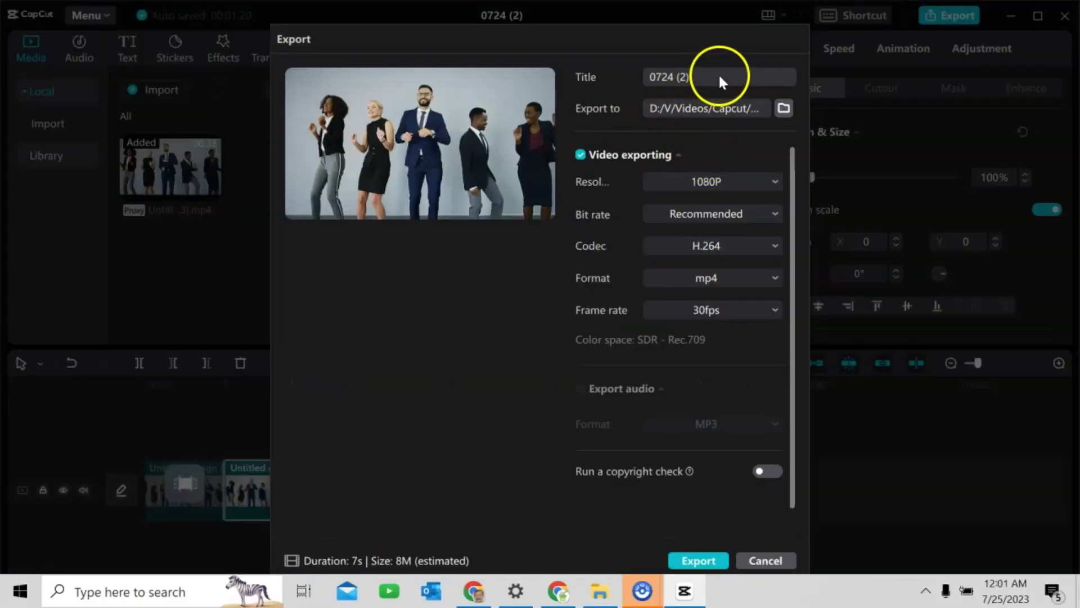
{"action": "double_click", "coordinate": [653, 77]}
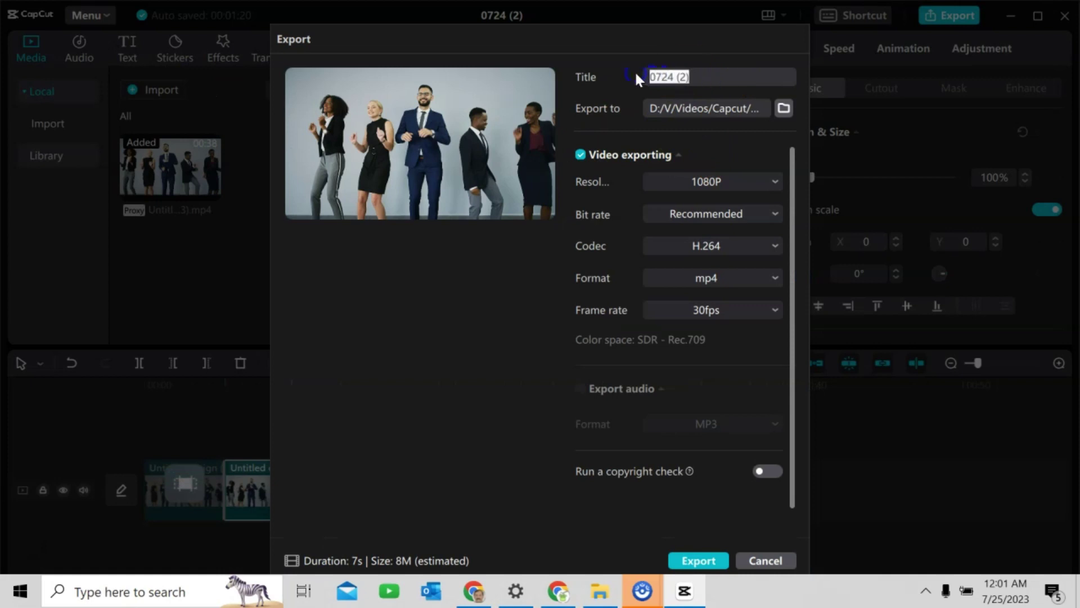
{"action": "left_click", "coordinate": [699, 560]}
{"action": "left_click", "coordinate": [656, 535]}
{"action": "left_click", "coordinate": [476, 488]}
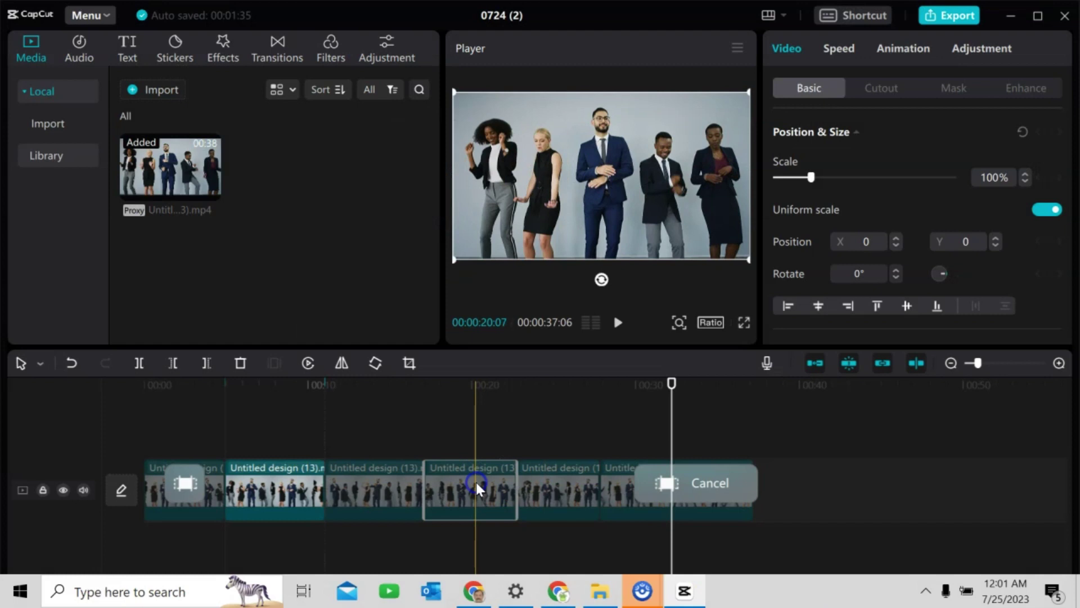
- Clear the previous range and limit the working range to the fourth clip
{"action": "left_click", "coordinate": [295, 482]}
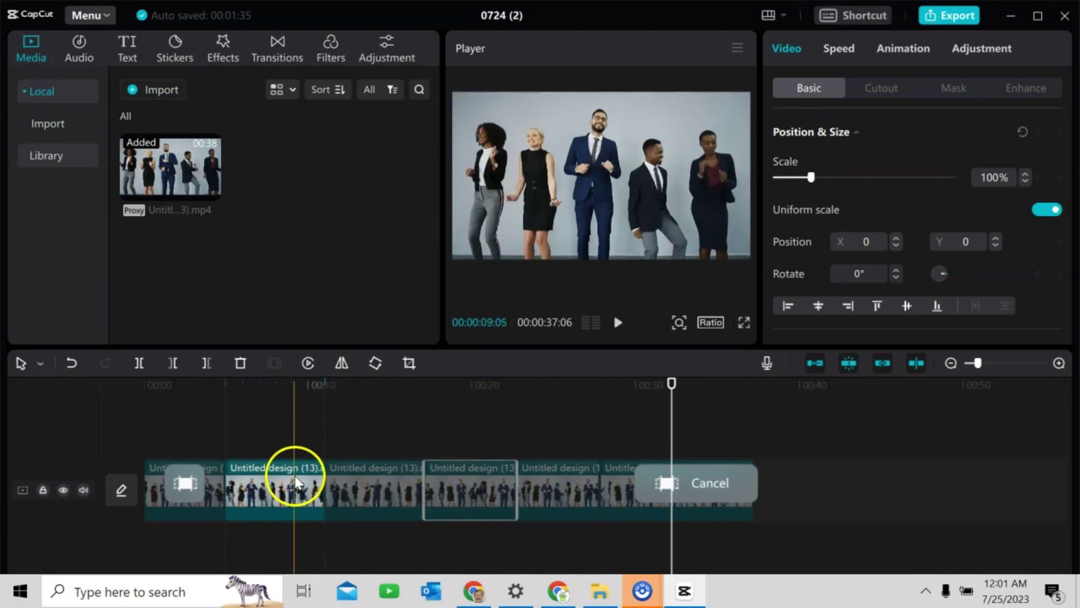
{"action": "left_click", "coordinate": [583, 507]}
{"action": "left_click", "coordinate": [706, 483]}
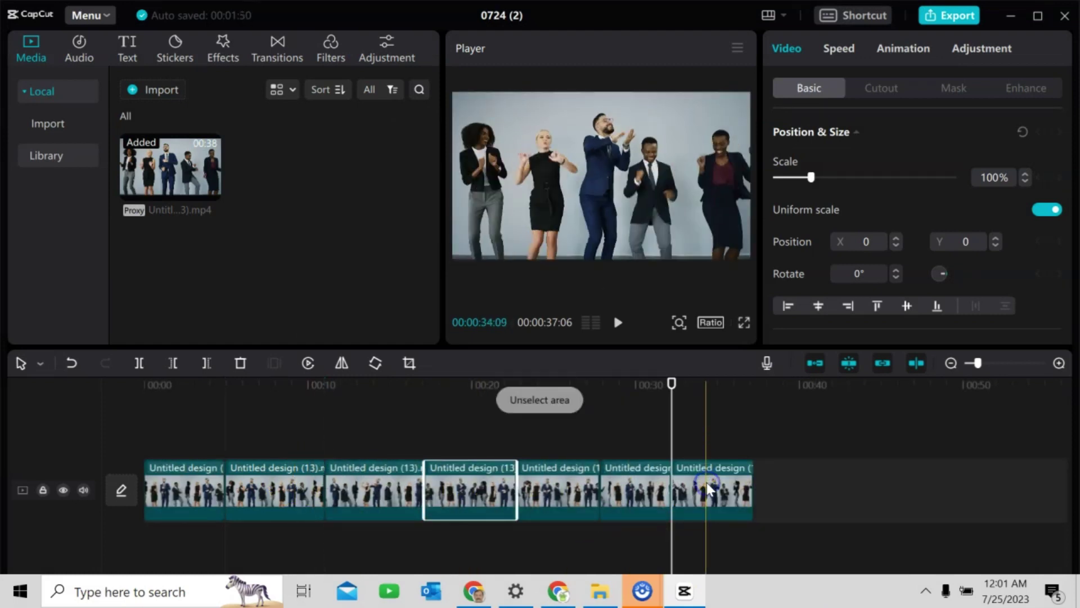
{"action": "left_click", "coordinate": [453, 496]}
{"action": "left_click", "coordinate": [456, 492]}
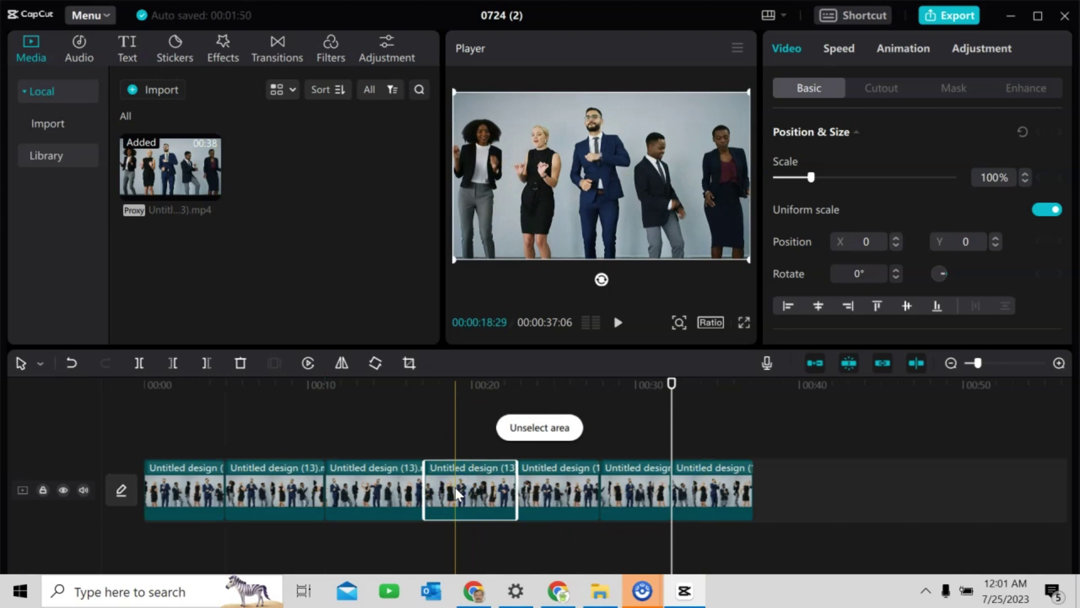
{"action": "right_click", "coordinate": [457, 493]}
{"action": "mouse_move", "coordinate": [525, 584]}
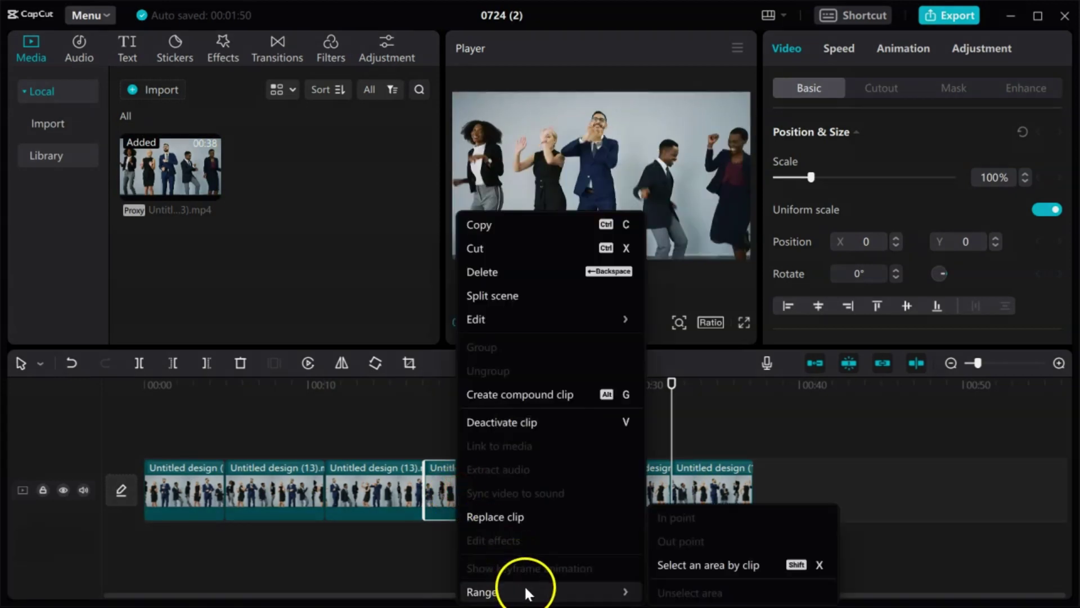
{"action": "left_click", "coordinate": [703, 564]}
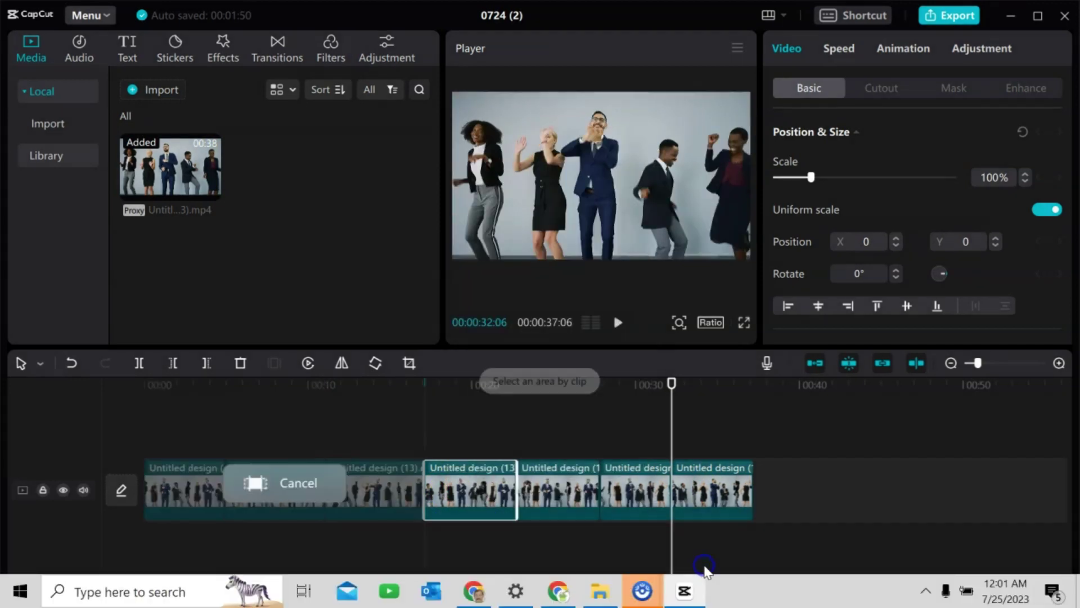
- Export the fourth clip as a 6-second 1080P, 30fps mp4 titled 2
{"action": "left_click", "coordinate": [100, 15]}
{"action": "left_click", "coordinate": [118, 46]}
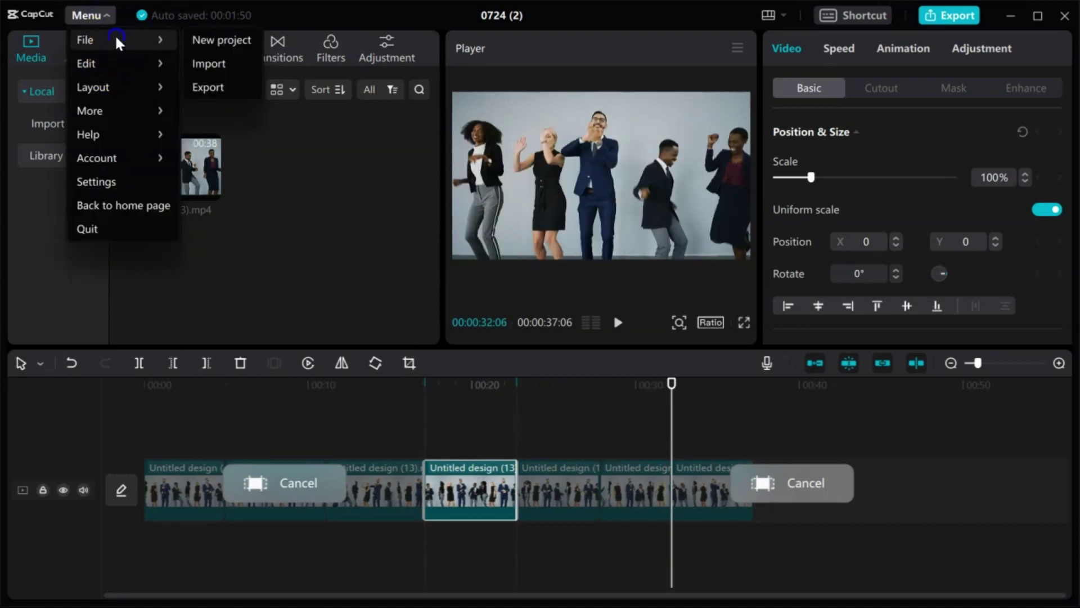
{"action": "left_click", "coordinate": [211, 88]}
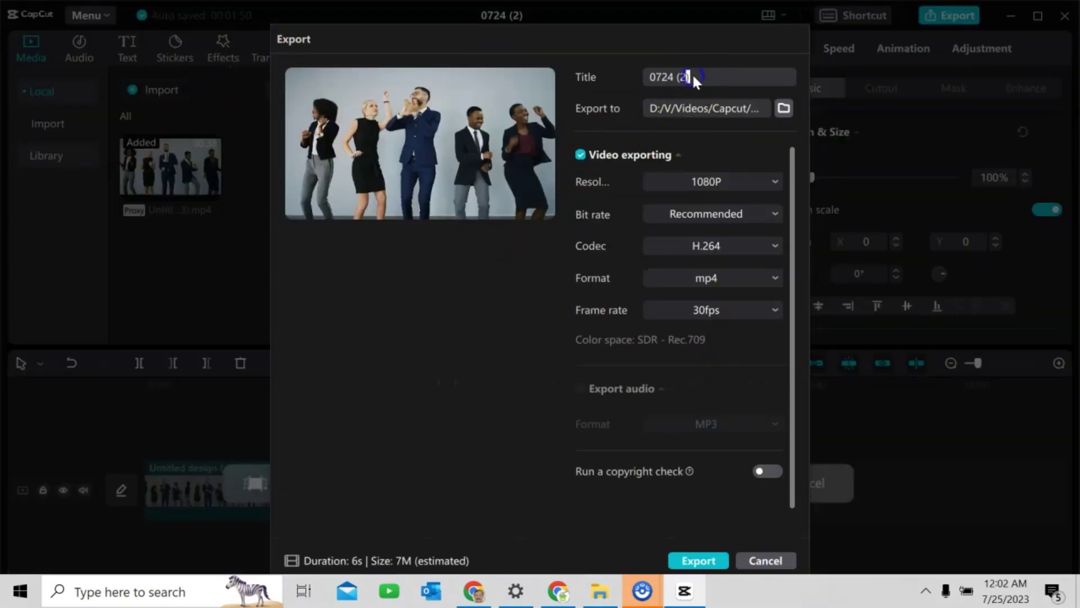
{"action": "double_click", "coordinate": [692, 76]}
{"action": "type", "text": "2"}
{"action": "left_click", "coordinate": [694, 473]}
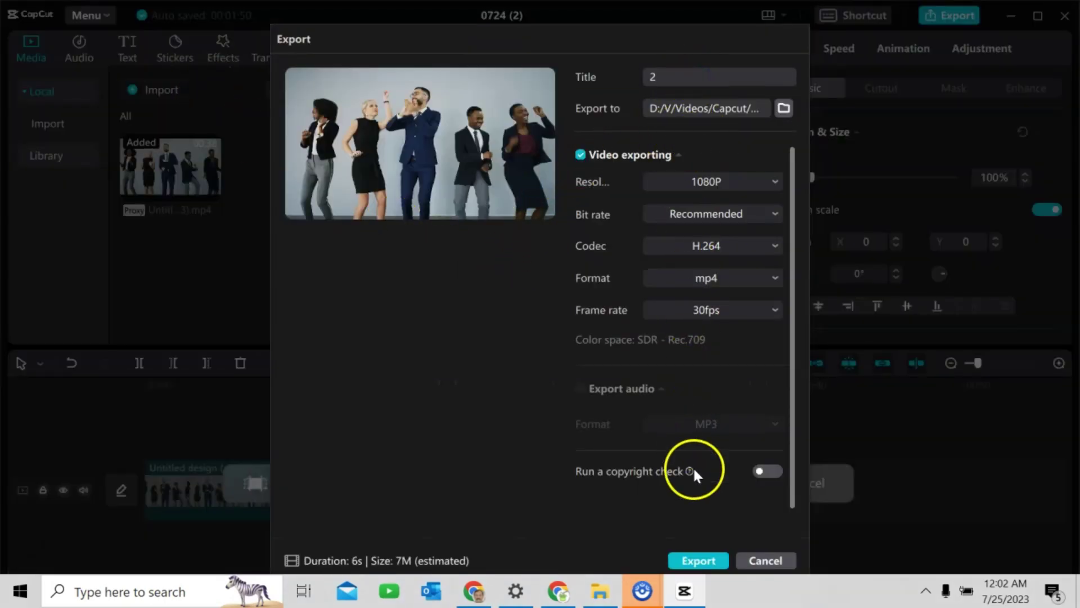
{"action": "left_click", "coordinate": [699, 561]}
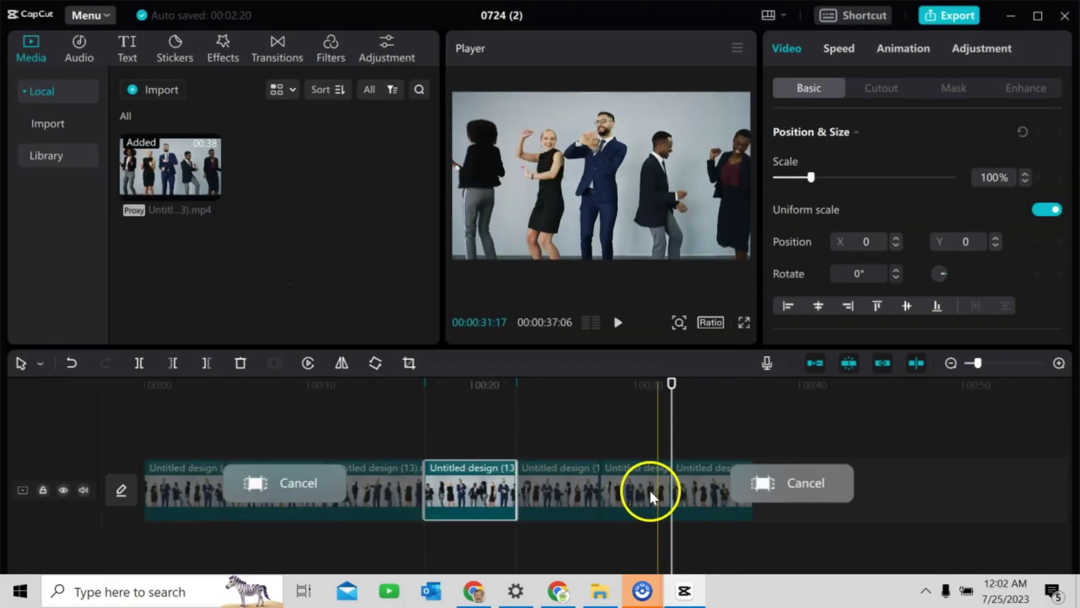
- Clear the old range and limit the working range to the second-to-last clip
{"action": "left_click", "coordinate": [798, 482]}
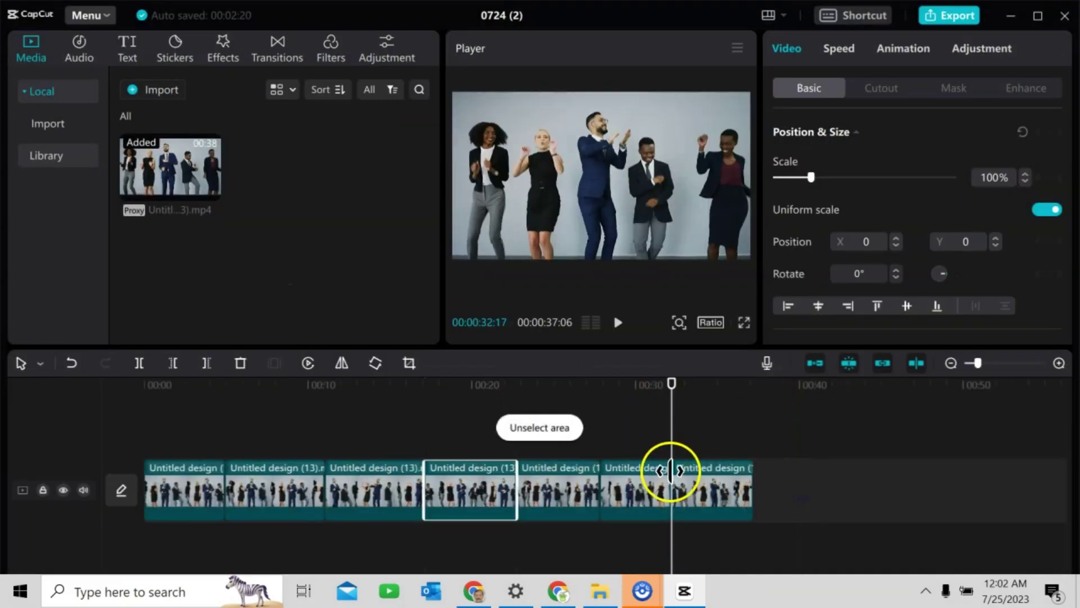
{"action": "left_click", "coordinate": [670, 470]}
{"action": "right_click", "coordinate": [640, 483]}
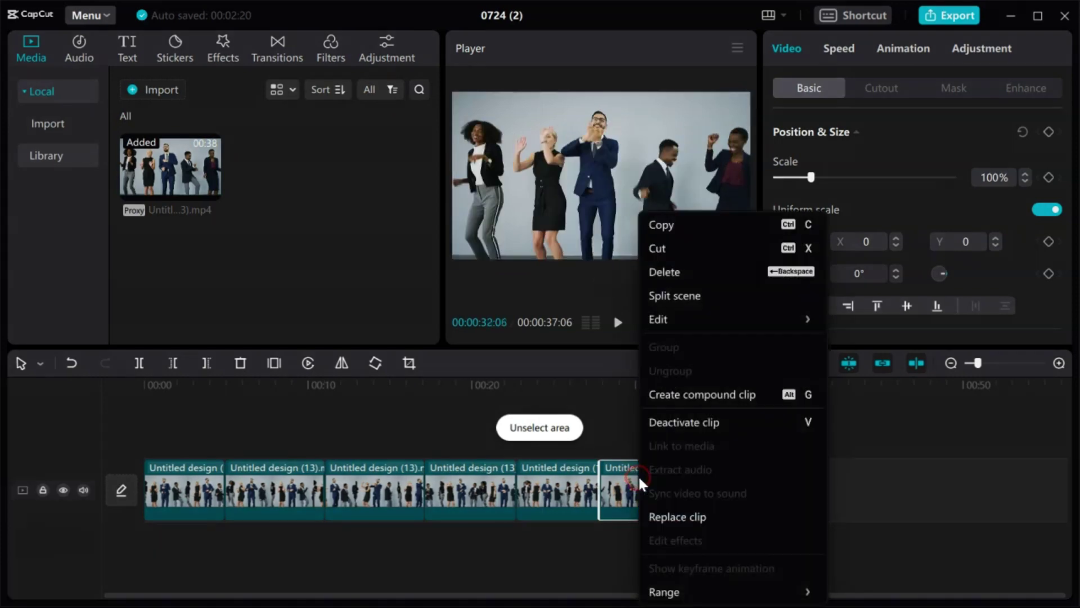
{"action": "left_click", "coordinate": [724, 549]}
- Open the export settings and select the existing title text for renaming
{"action": "left_click", "coordinate": [87, 16]}
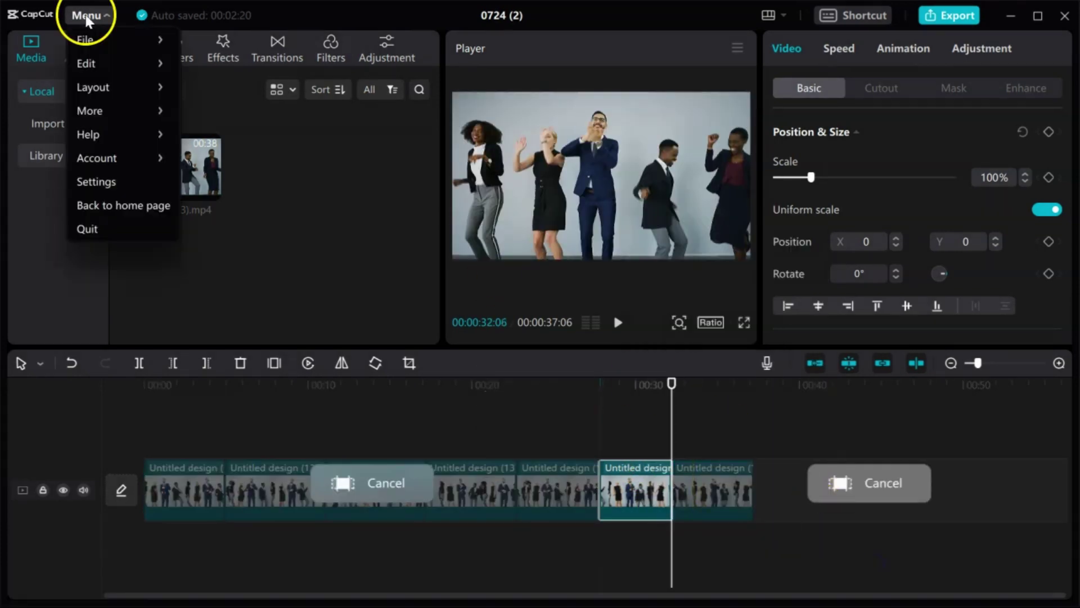
{"action": "mouse_move", "coordinate": [85, 40]}
{"action": "left_click", "coordinate": [217, 89]}
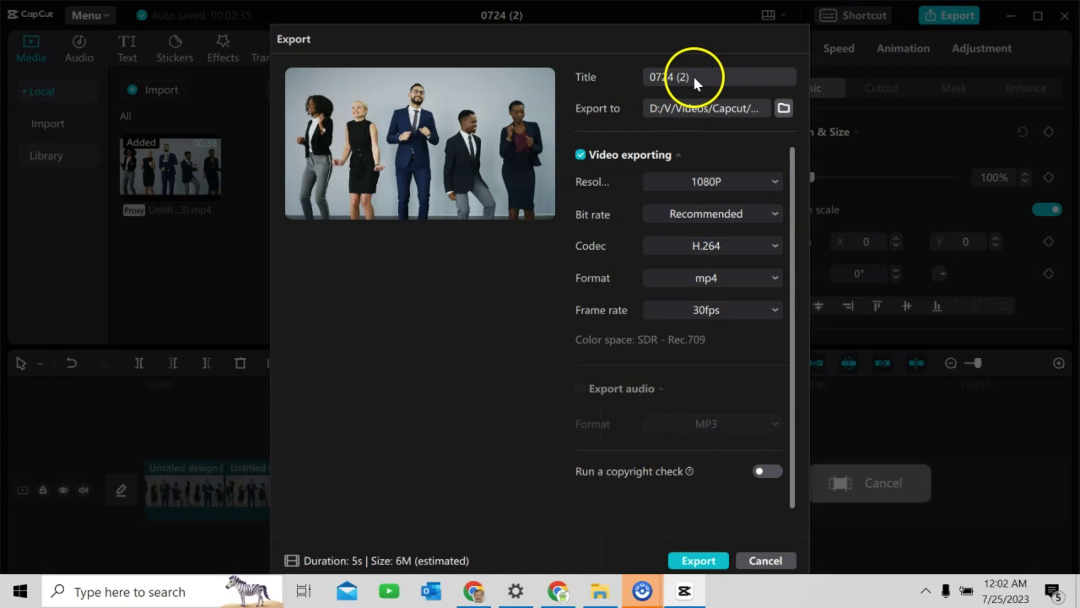
{"action": "left_click_drag", "start_coordinate": [692, 77], "coordinate": [653, 79]}
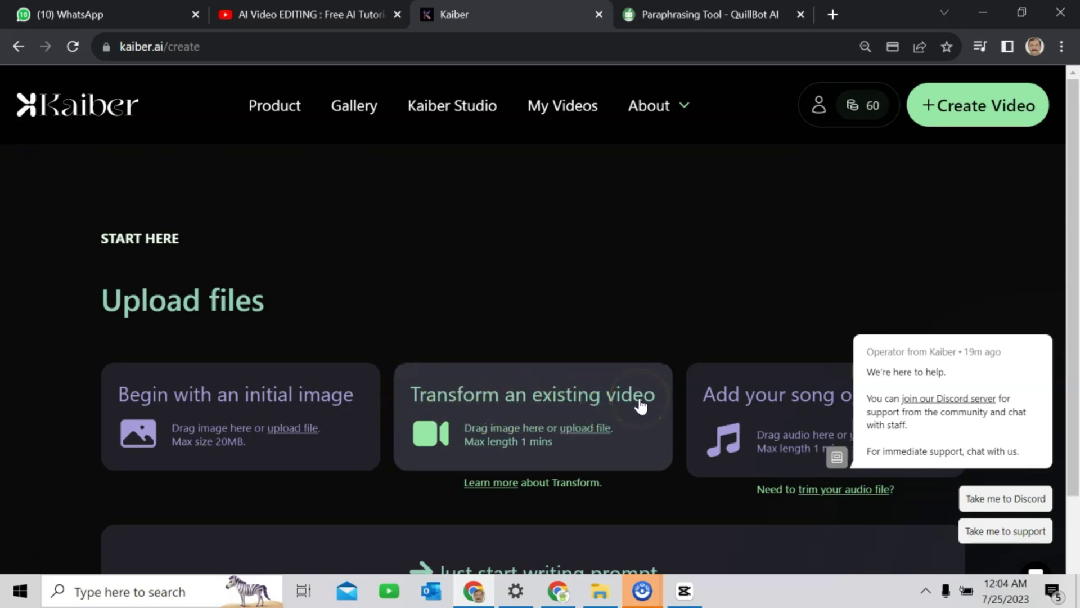
- Upload video file 1 under Transform an existing video and continue to the prompt
{"action": "left_click", "coordinate": [509, 398]}
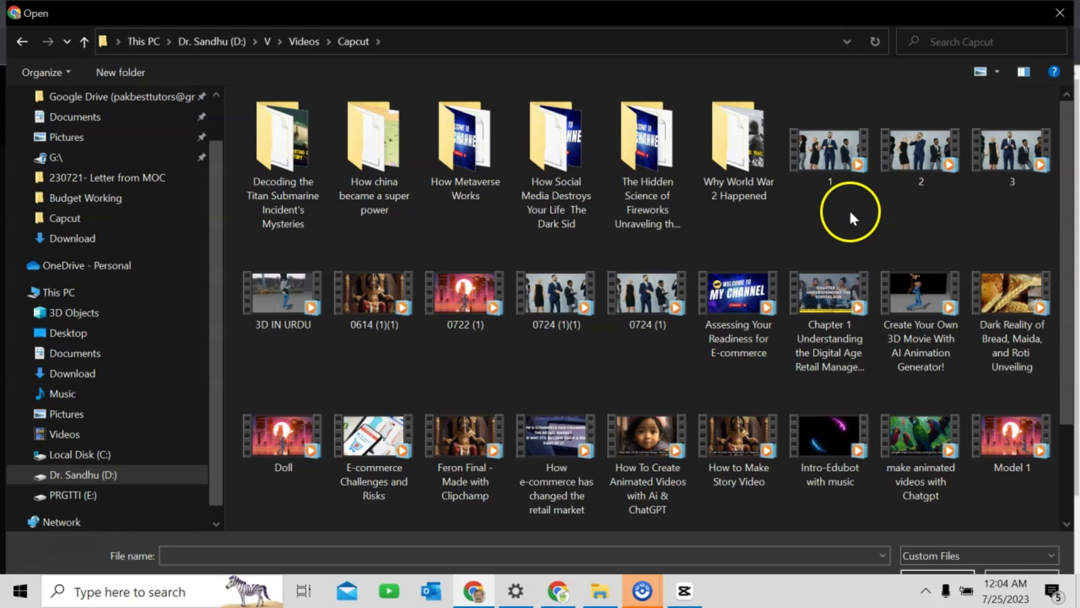
{"action": "left_click", "coordinate": [839, 157]}
{"action": "double_click", "coordinate": [839, 156]}
{"action": "scroll", "coordinate": [619, 447], "scroll_direction": "down", "scroll_amount": 4}
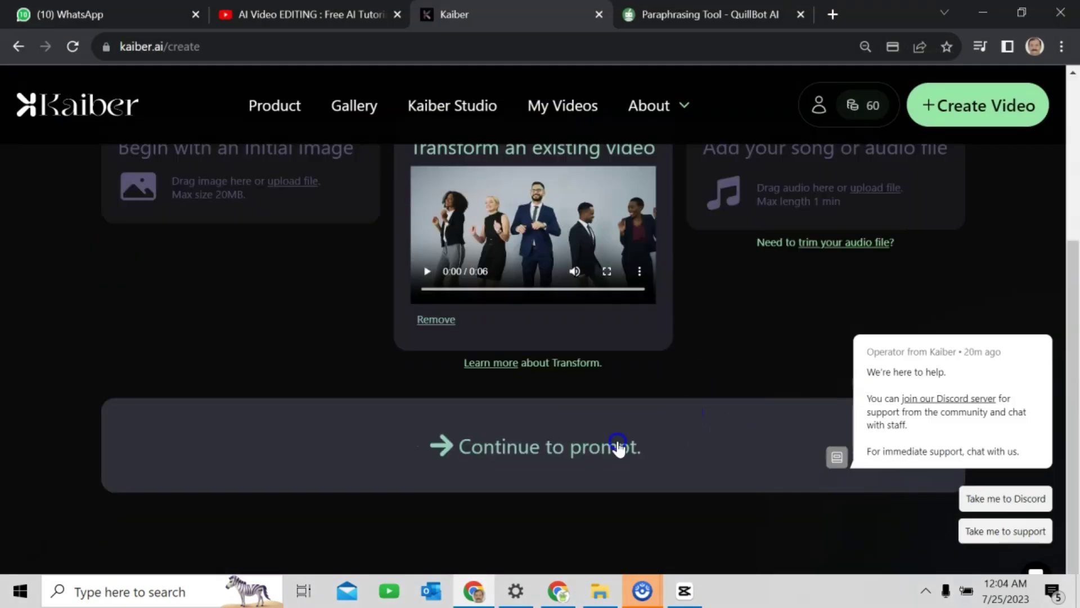
{"action": "left_click", "coordinate": [518, 449]}
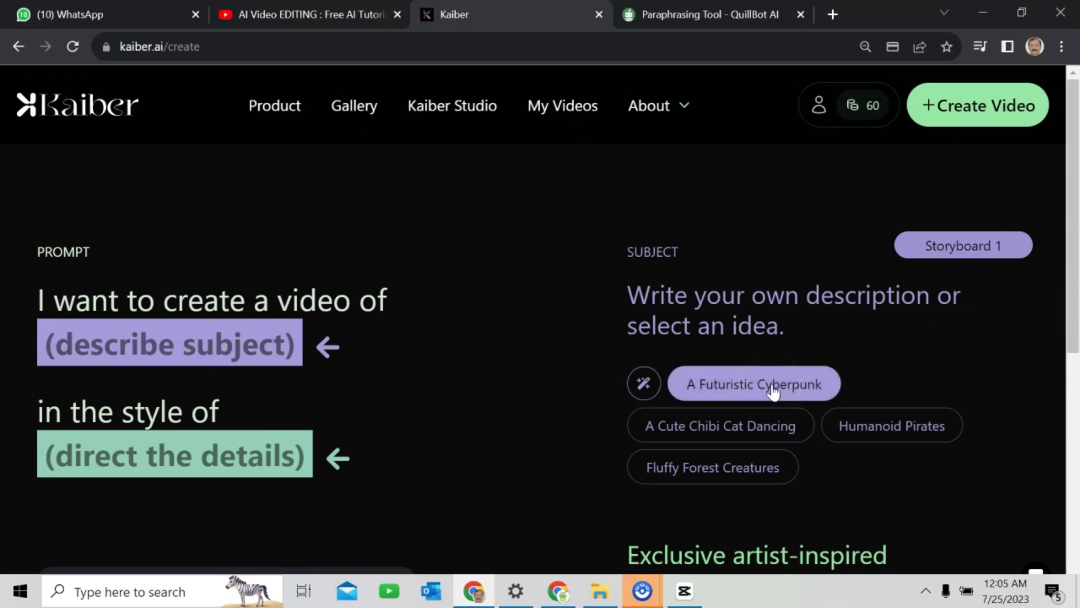
- Set the Kaiber prompt to 'a futuristic cyberpunk' with the Cinematic style, then open video settings
{"action": "left_click", "coordinate": [771, 444]}
{"action": "left_click", "coordinate": [764, 388]}
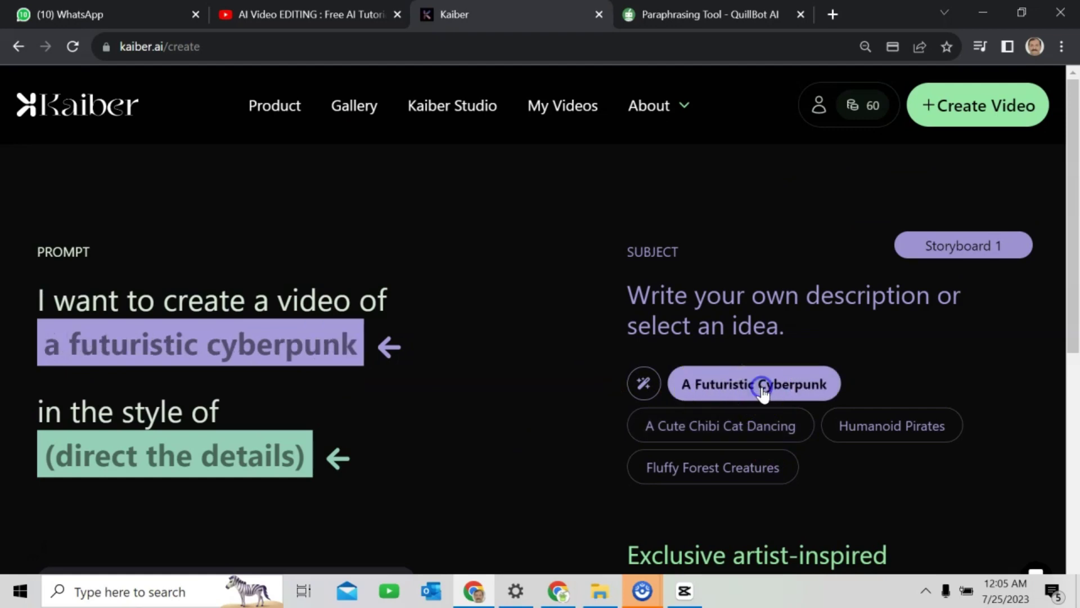
{"action": "scroll", "coordinate": [545, 414], "scroll_direction": "down", "scroll_amount": 5}
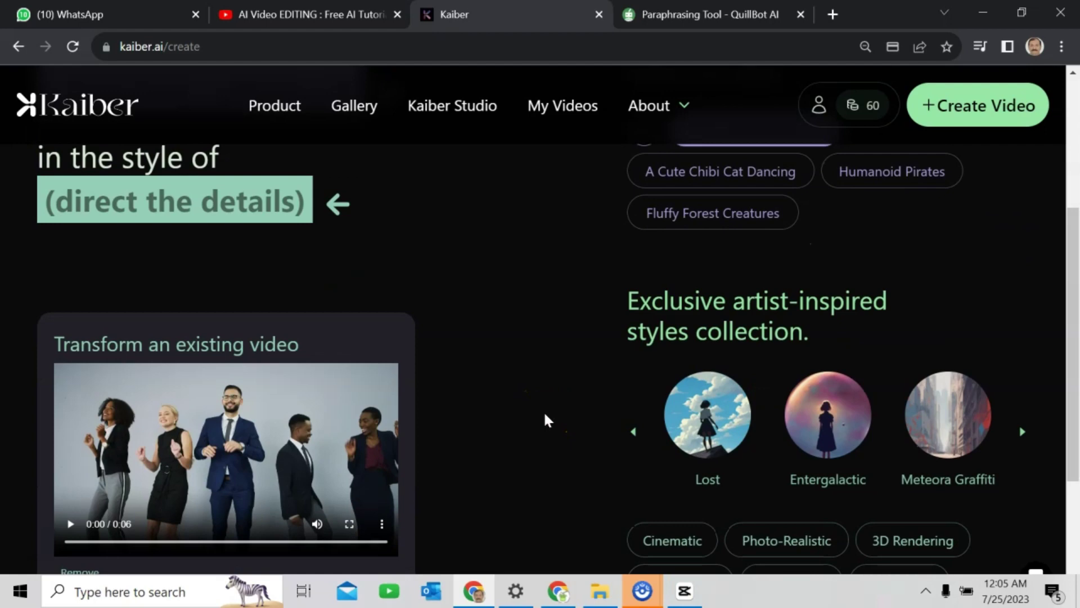
{"action": "scroll", "coordinate": [545, 414], "scroll_direction": "down", "scroll_amount": 2}
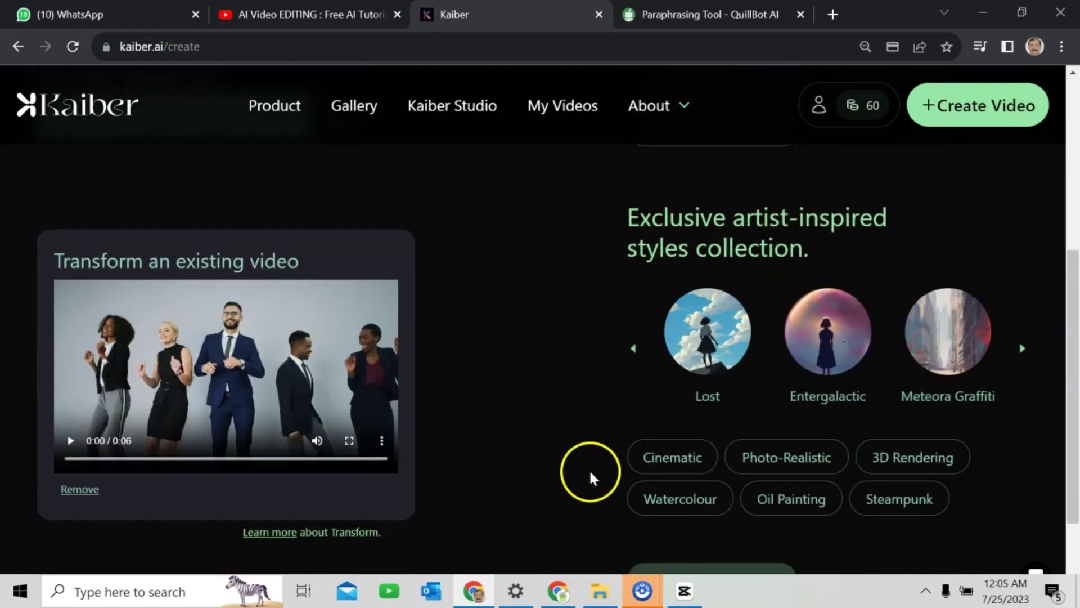
{"action": "left_click", "coordinate": [680, 471]}
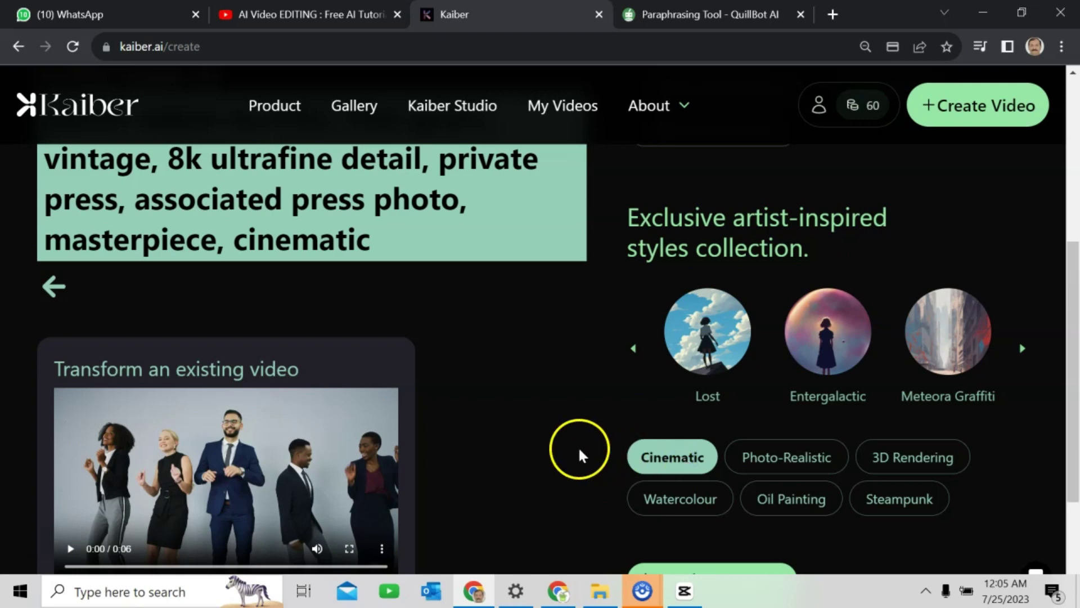
{"action": "scroll", "coordinate": [578, 445], "scroll_direction": "down", "scroll_amount": 3}
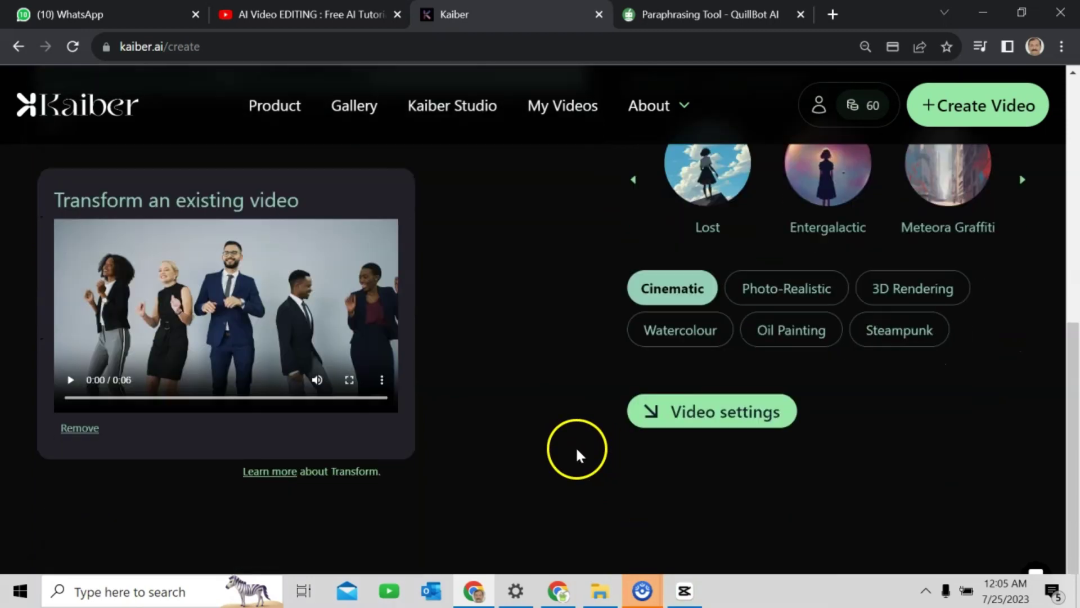
{"action": "left_click", "coordinate": [698, 415]}
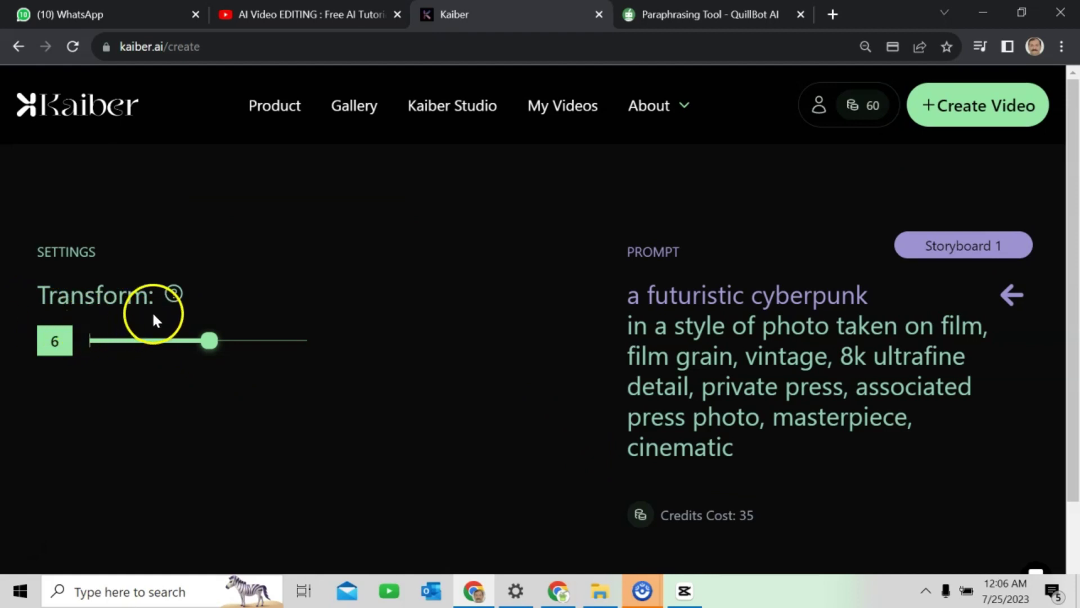
- Adjust the Transform strength slider and generate the cyberpunk preview frames
{"action": "mouse_move", "coordinate": [209, 343]}
{"action": "left_mouse_down"}
{"action": "mouse_move", "coordinate": [301, 356]}
{"action": "mouse_move", "coordinate": [224, 349]}
{"action": "left_mouse_up"}
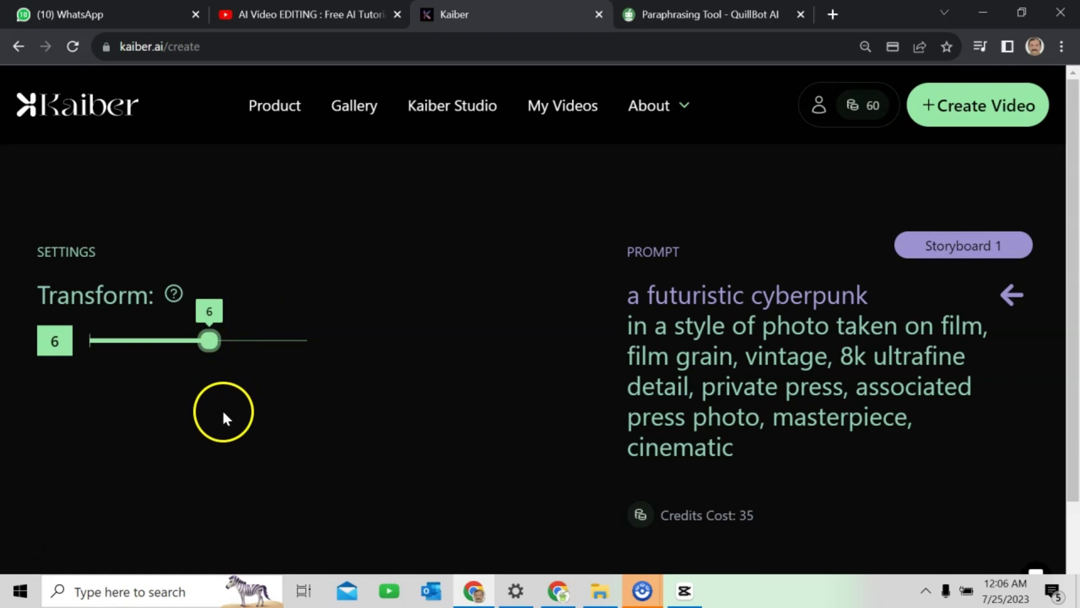
{"action": "scroll", "coordinate": [528, 394], "scroll_direction": "down", "scroll_amount": 2}
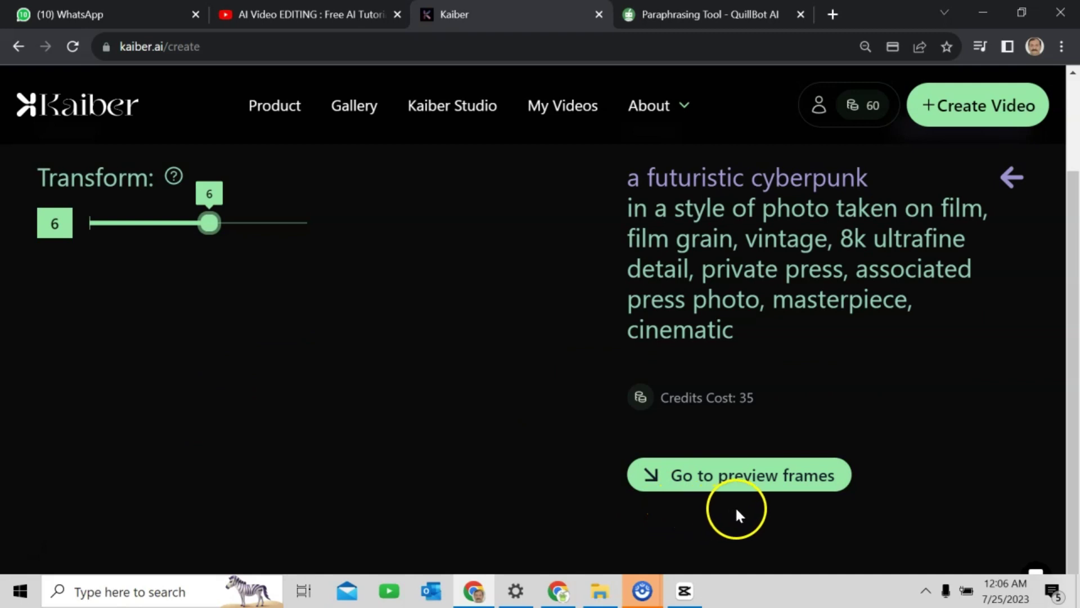
{"action": "left_click", "coordinate": [741, 476]}
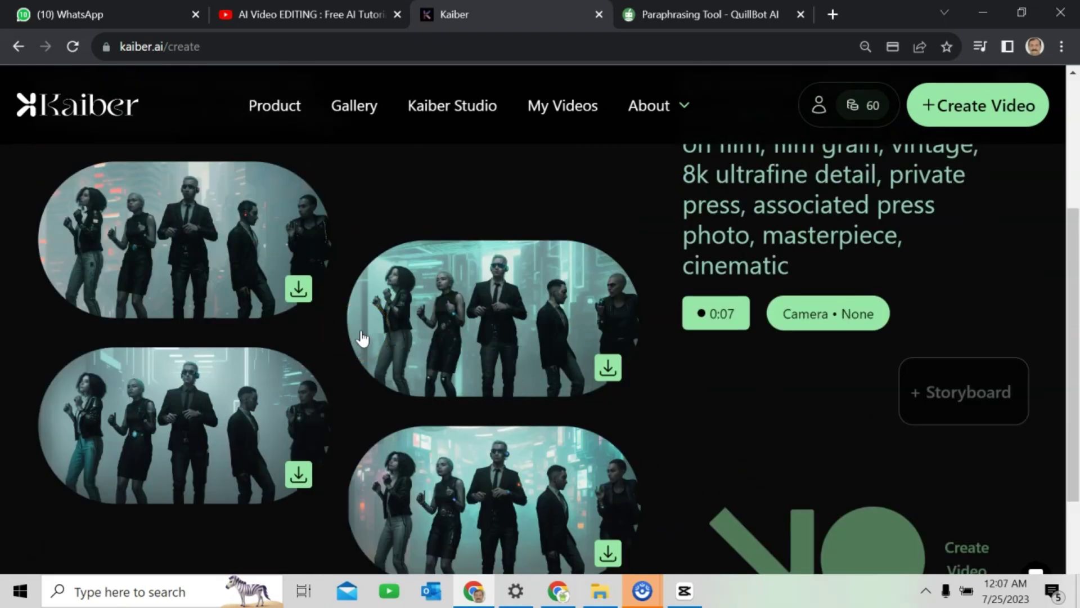
- Use the middle preview frame as keyframe and create the final 7-second cyberpunk video
{"action": "left_click", "coordinate": [543, 291]}
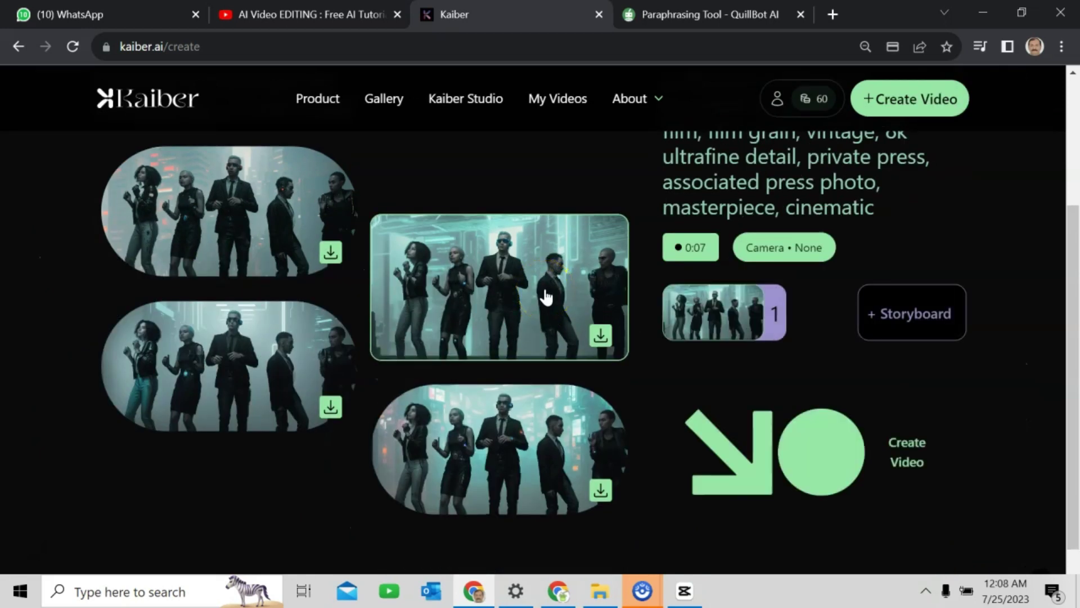
{"action": "left_click", "coordinate": [912, 455]}
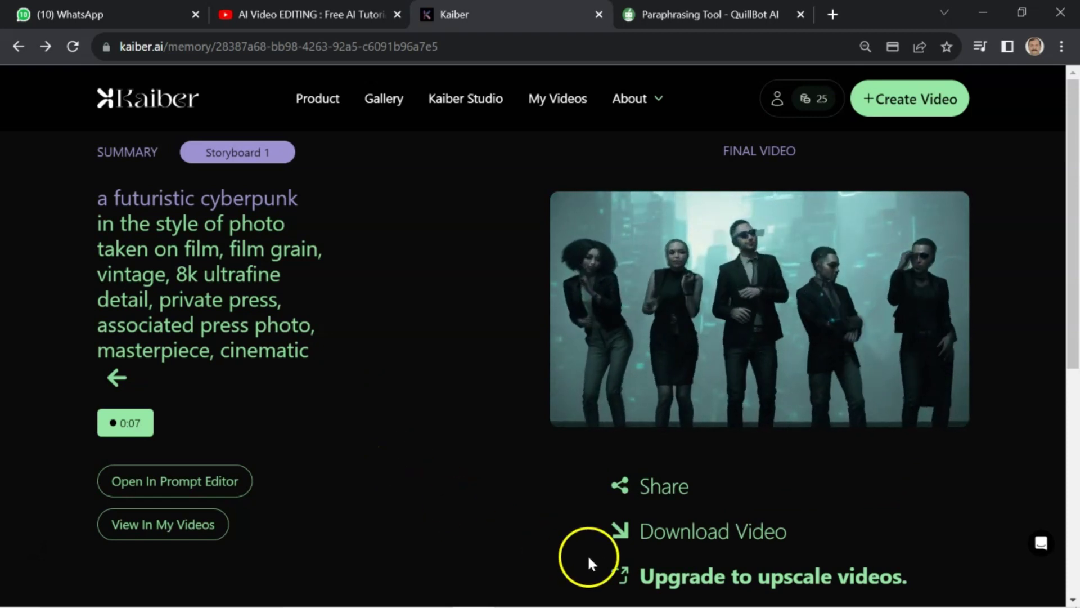
- Download the cyberpunk video as an mp4 and play it full screen in the media player
{"action": "left_click", "coordinate": [726, 532]}
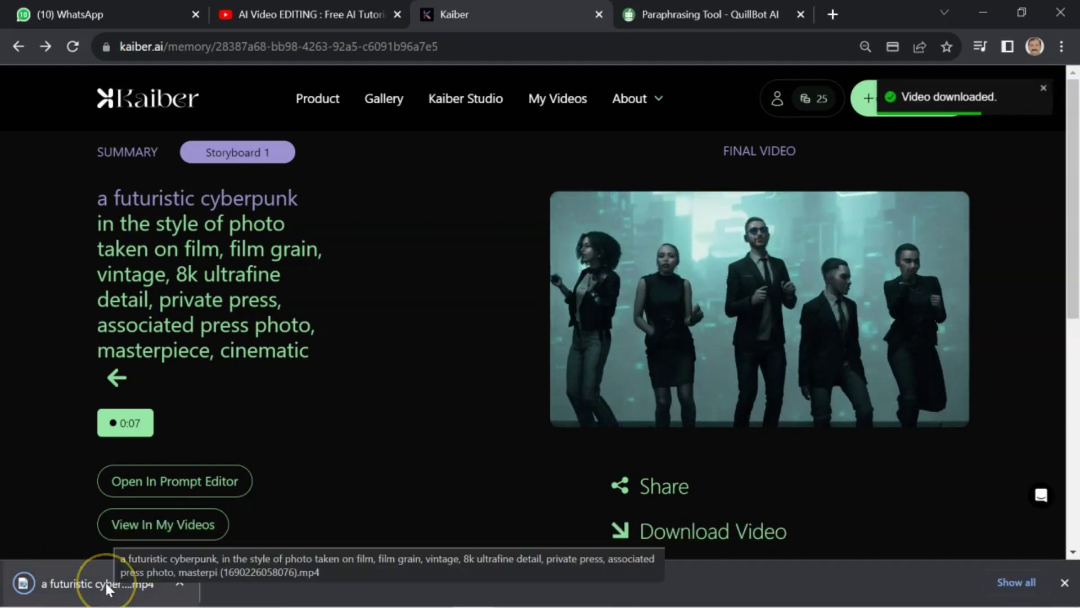
{"action": "left_click", "coordinate": [48, 586]}
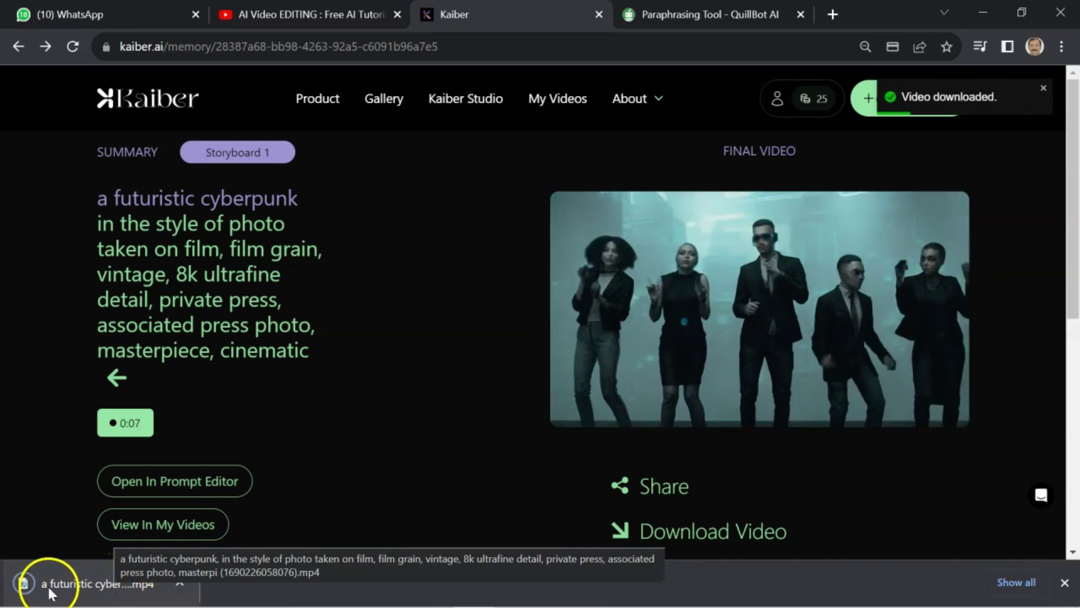
{"action": "left_click", "coordinate": [621, 323]}
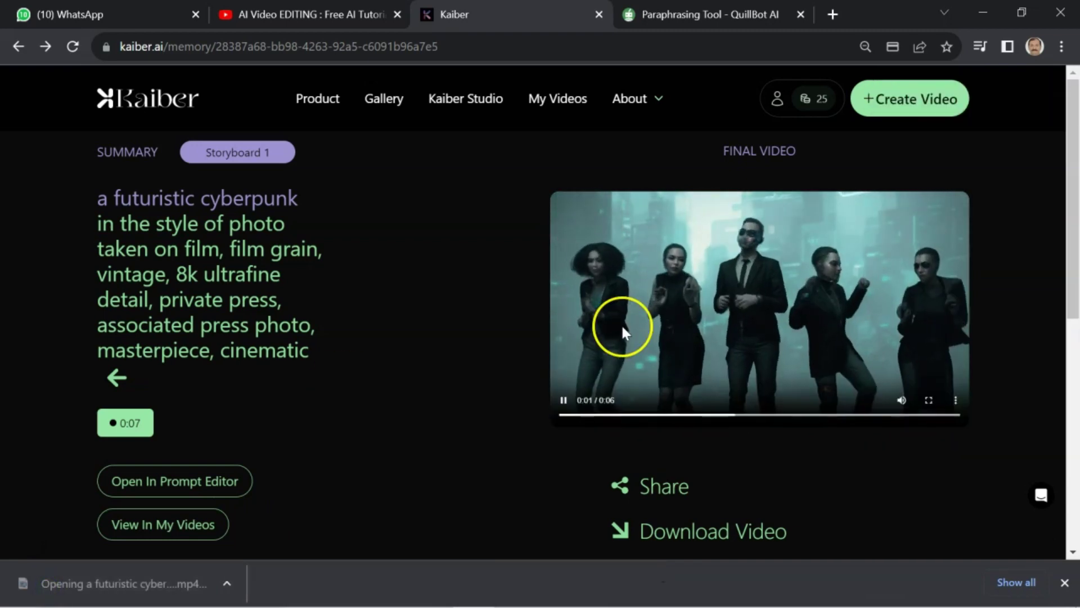
{"action": "left_click", "coordinate": [586, 307]}
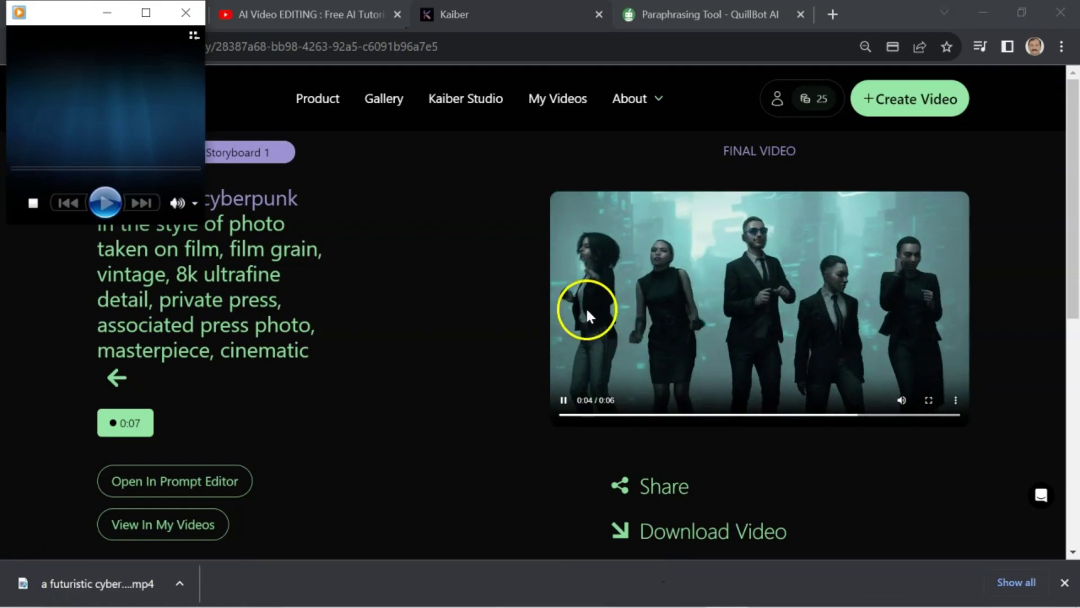
{"action": "left_click", "coordinate": [392, 21]}
{"action": "double_click", "coordinate": [647, 77]}
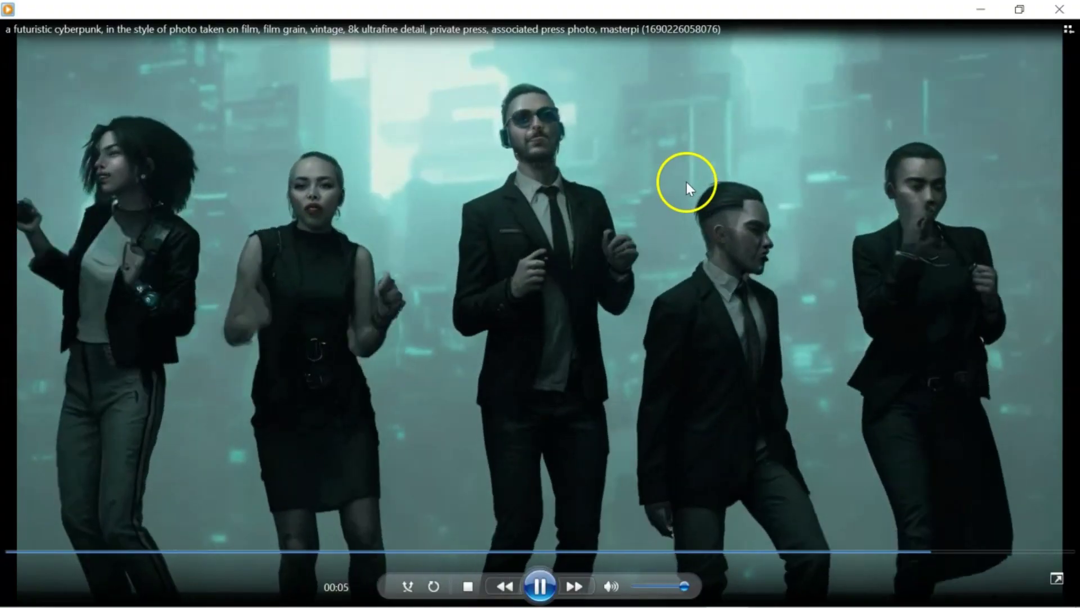
- Close the media player and return to Kaiber's final video page
{"action": "left_click", "coordinate": [1060, 10]}
{"action": "left_click", "coordinate": [476, 442]}
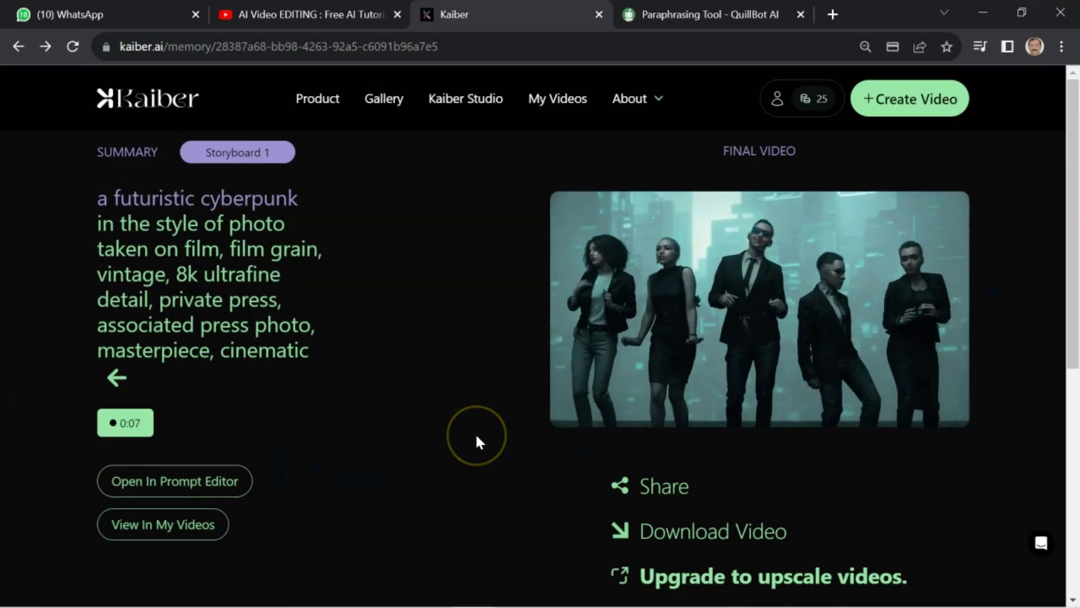
{"action": "scroll", "coordinate": [476, 442], "scroll_direction": "down", "scroll_amount": 3}
{"action": "scroll", "coordinate": [477, 437], "scroll_direction": "up", "scroll_amount": 3}
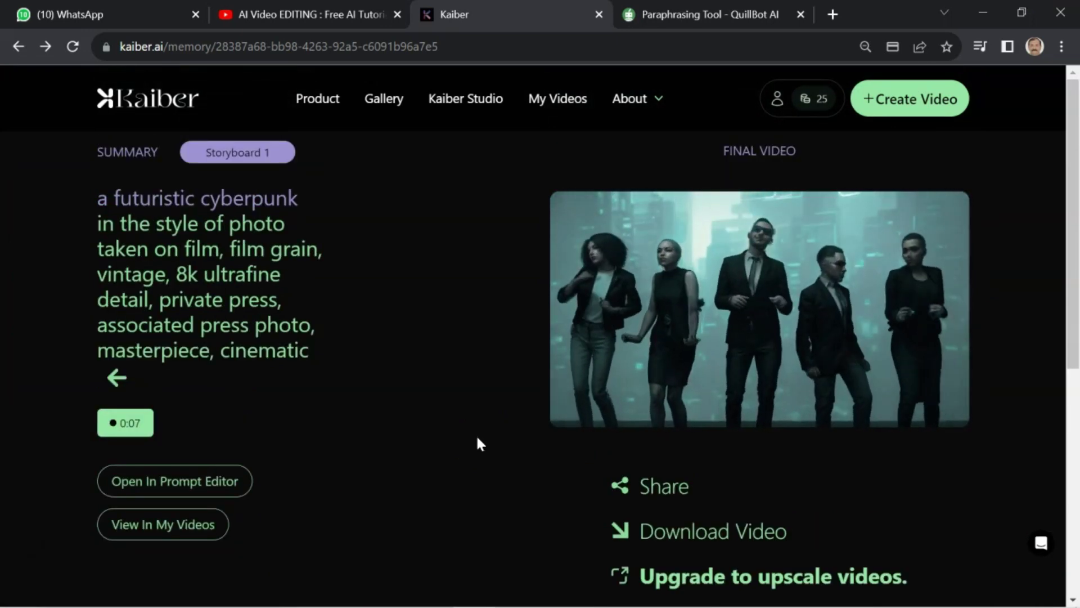
- Upload the office dancing clip as a new Kaiber transform with the A Cute Chibi Cat Dancing and 3D Rendering chips
{"action": "left_click", "coordinate": [912, 100]}
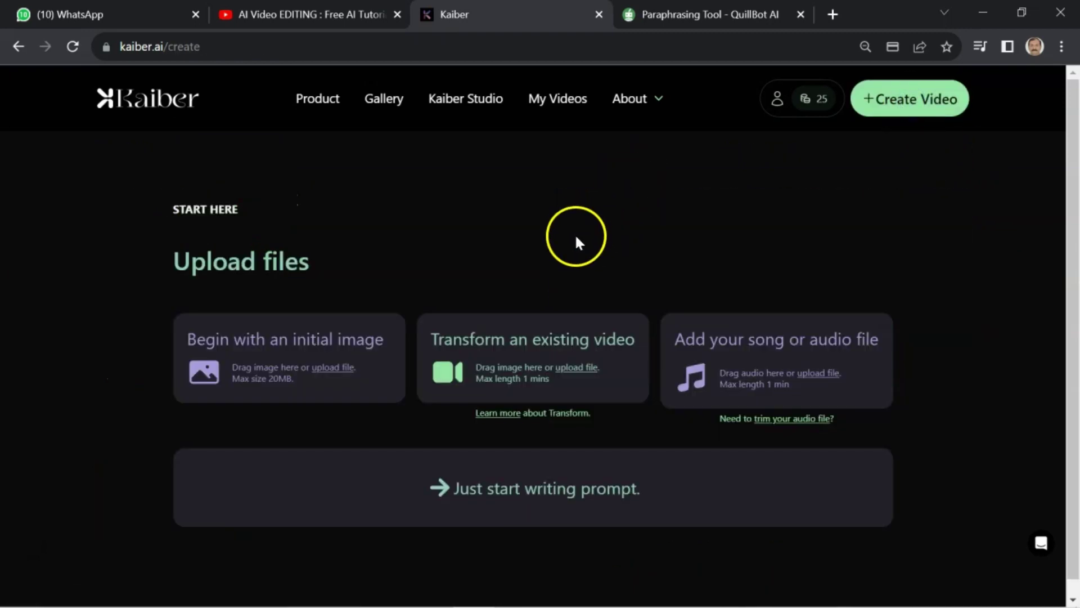
{"action": "left_click", "coordinate": [516, 372]}
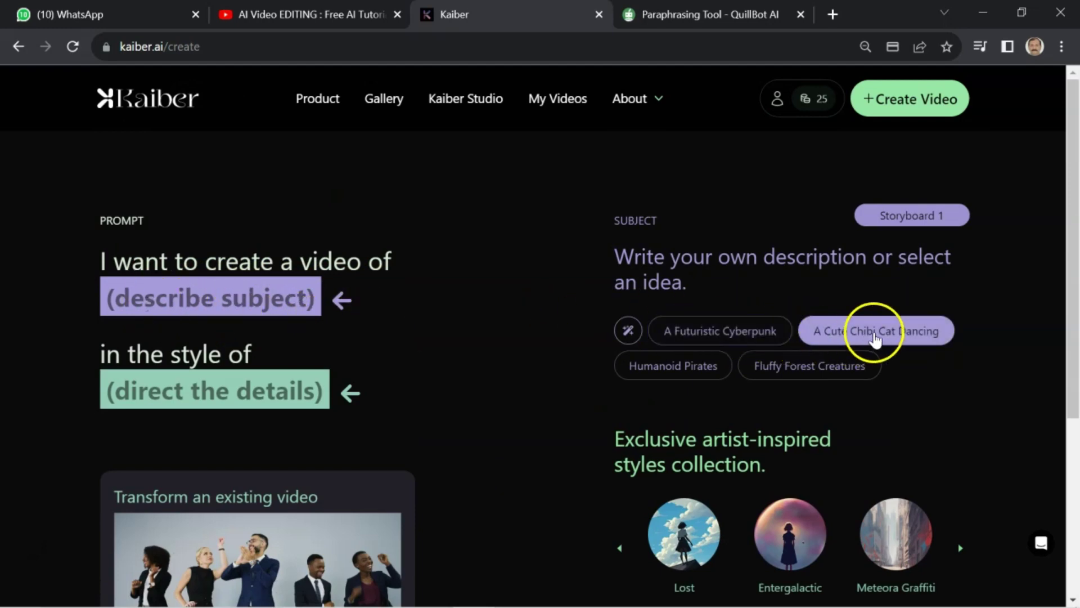
{"action": "left_click", "coordinate": [873, 333]}
{"action": "scroll", "coordinate": [946, 377], "scroll_direction": "down", "scroll_amount": 3}
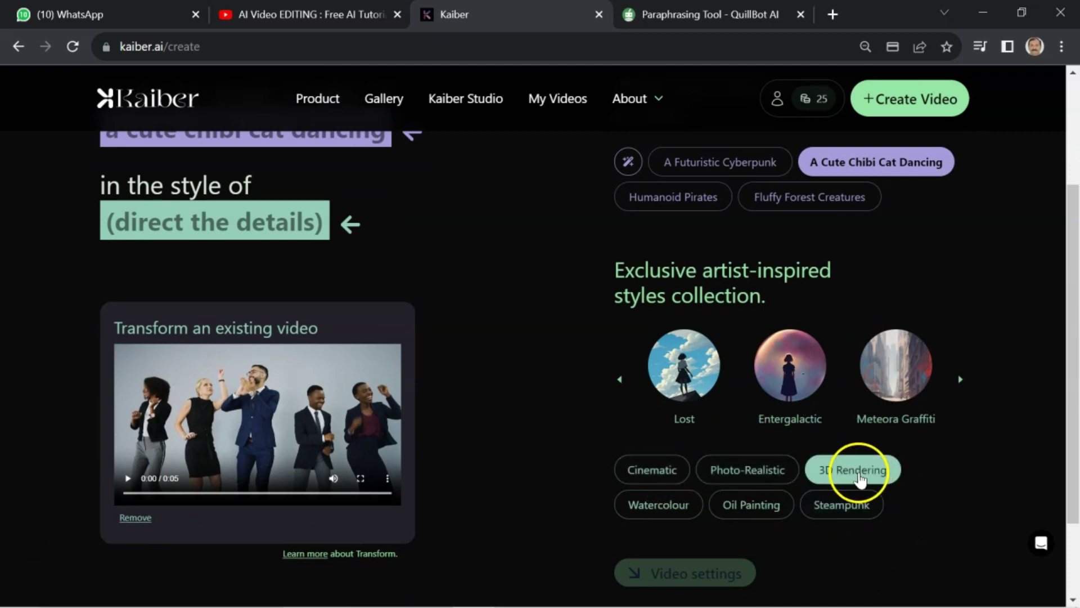
{"action": "left_click", "coordinate": [859, 479]}
{"action": "scroll", "coordinate": [670, 572], "scroll_direction": "down", "scroll_amount": 1}
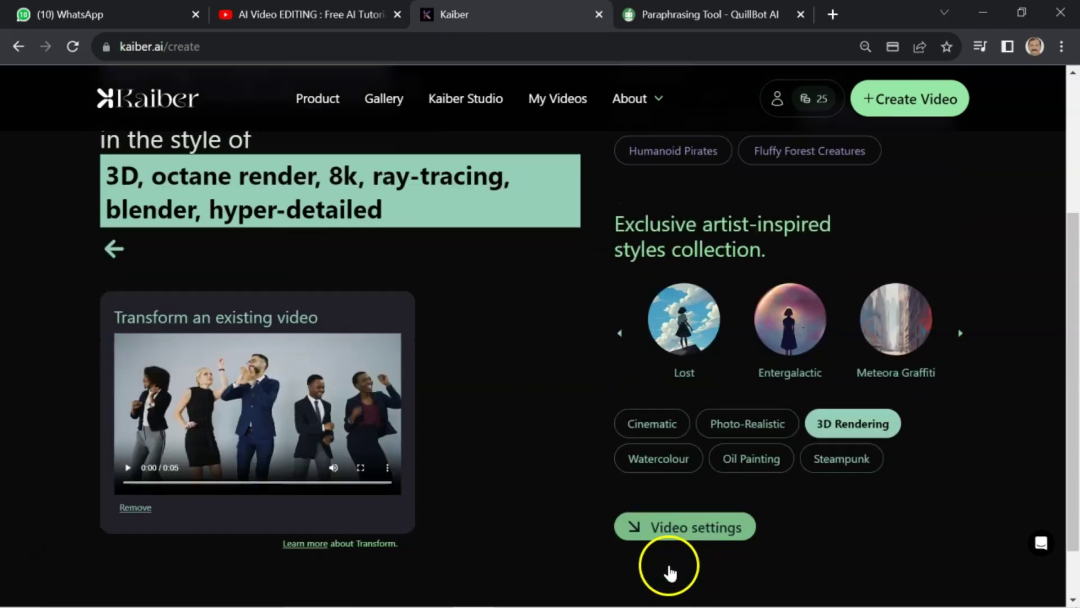
{"action": "scroll", "coordinate": [670, 573], "scroll_direction": "down", "scroll_amount": 1}
{"action": "left_click", "coordinate": [706, 487]}
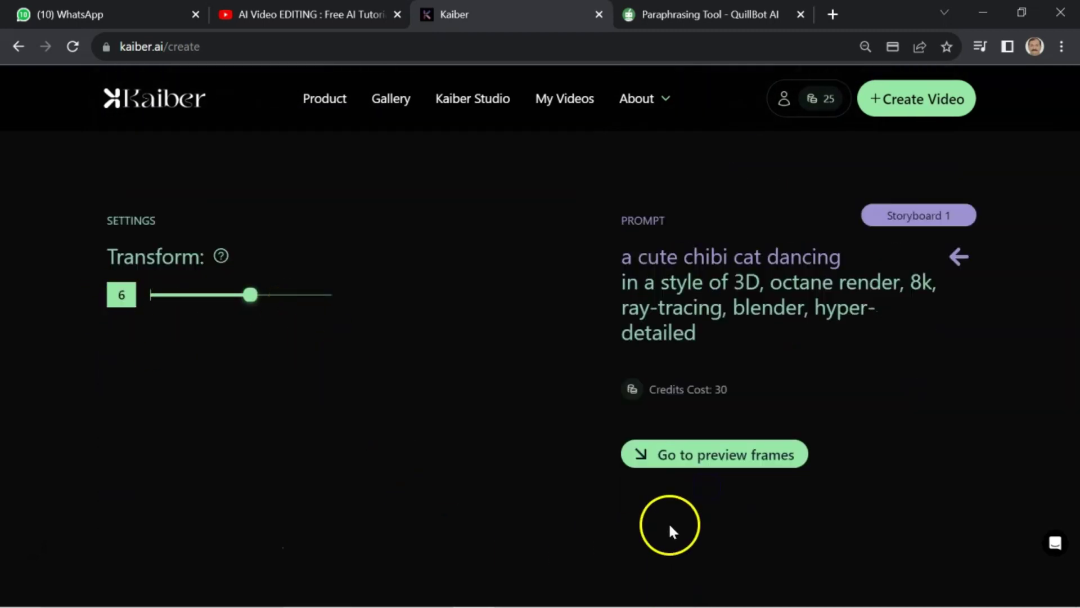
- Generate four preview frames for the chibi cat prompt and set the bottom-left one as the storyboard keyframe
{"action": "left_click", "coordinate": [732, 456]}
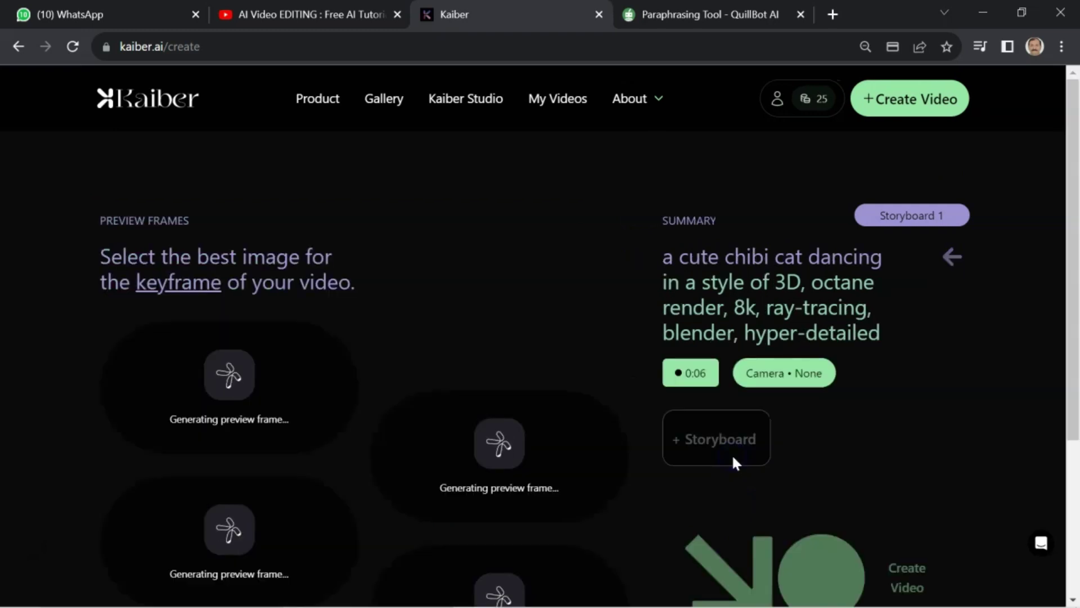
{"action": "scroll", "coordinate": [451, 506], "scroll_direction": "down", "scroll_amount": 3}
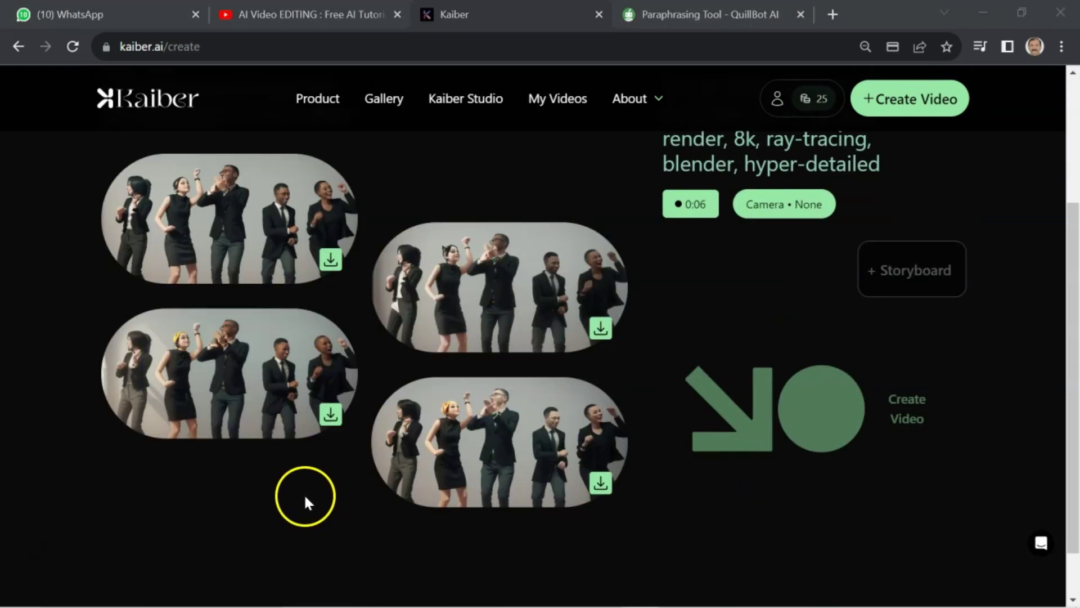
{"action": "left_click", "coordinate": [236, 376]}
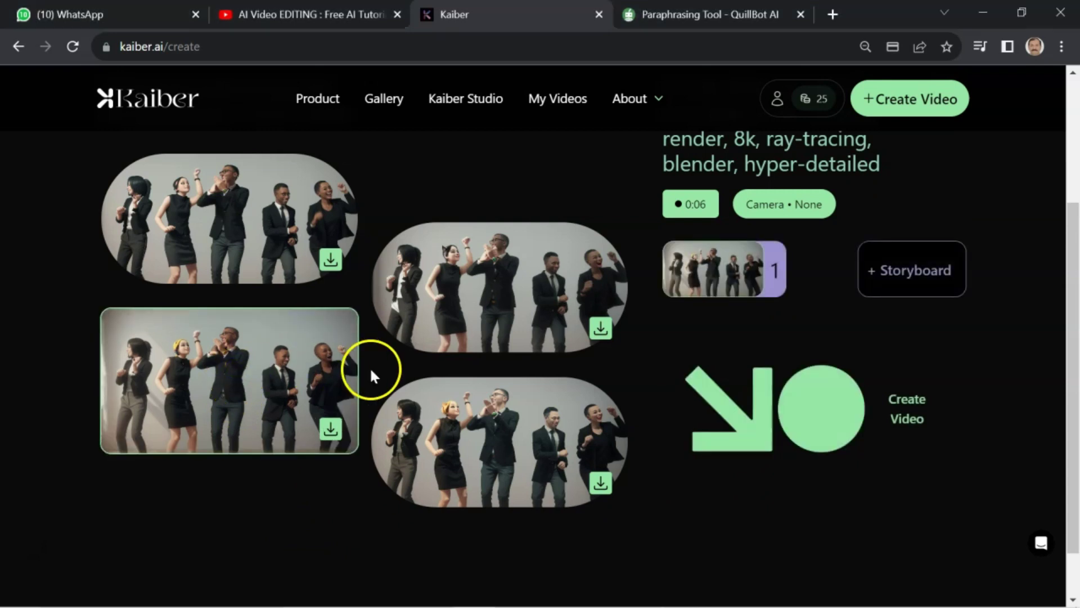
- Render the 6-second 3D chibi cat video in Kaiber and download it as an mp4
{"action": "left_click", "coordinate": [910, 414]}
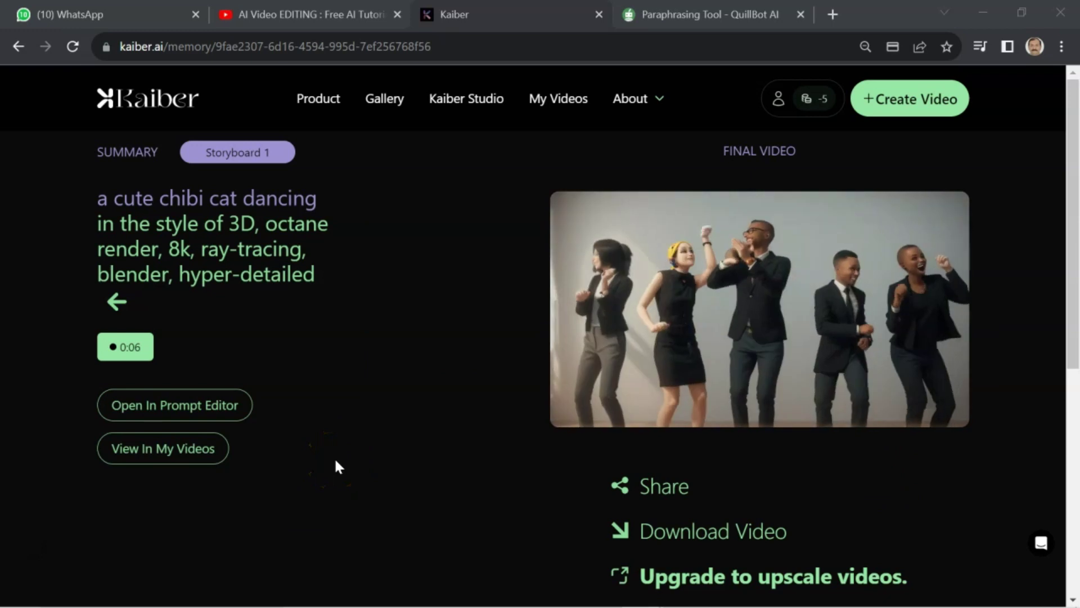
{"action": "left_click", "coordinate": [700, 535]}
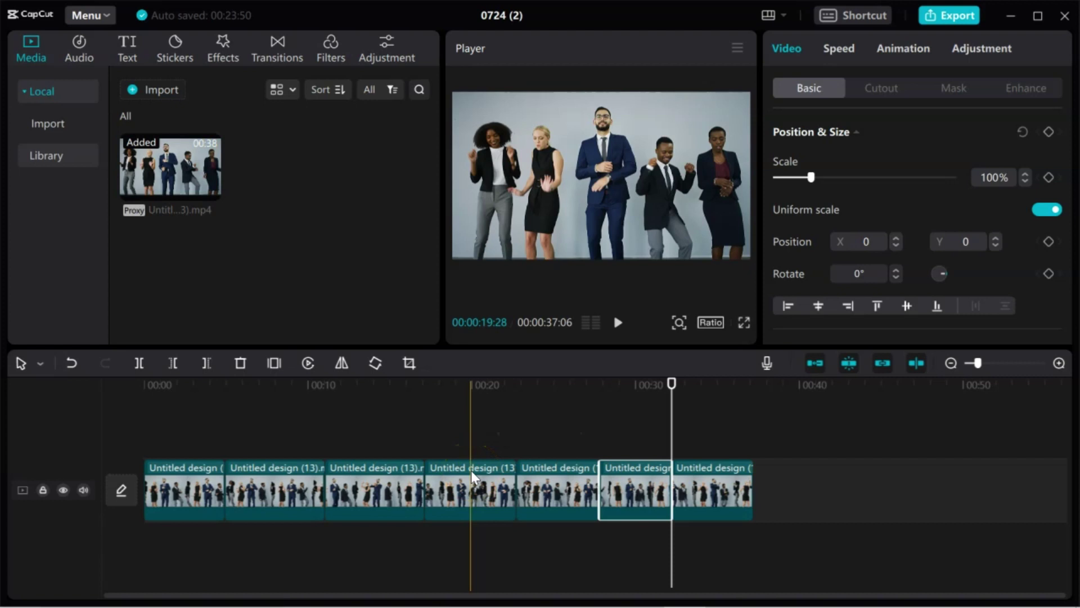
- Import the futuristic cyberpunk and cute chibi cat mp4 files from Downloads into CapCut's media panel
{"action": "left_click", "coordinate": [17, 177]}
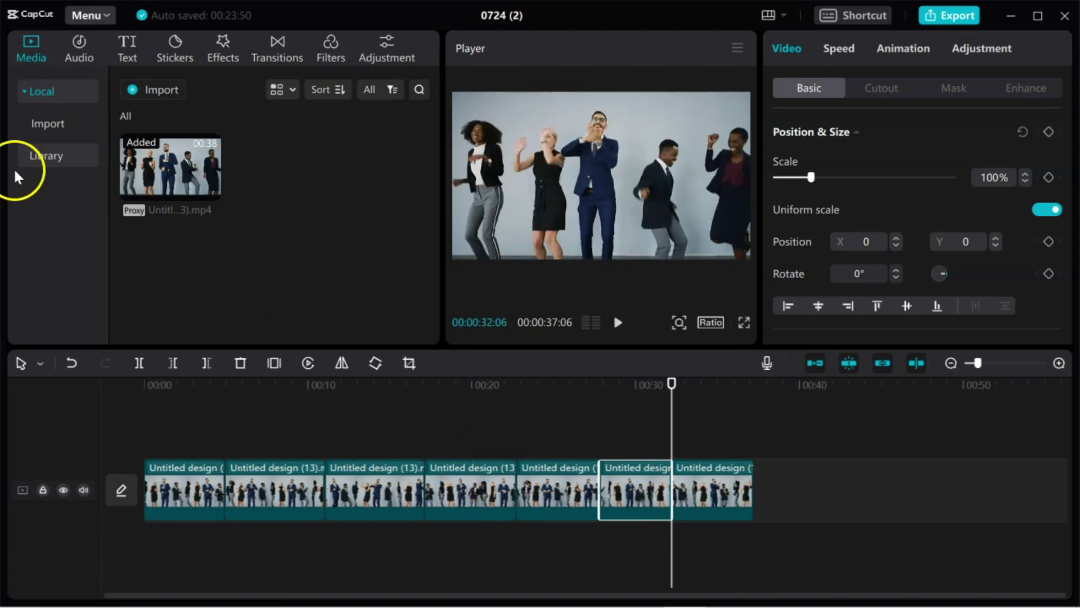
{"action": "left_click", "coordinate": [133, 91]}
{"action": "double_click", "coordinate": [410, 188]}
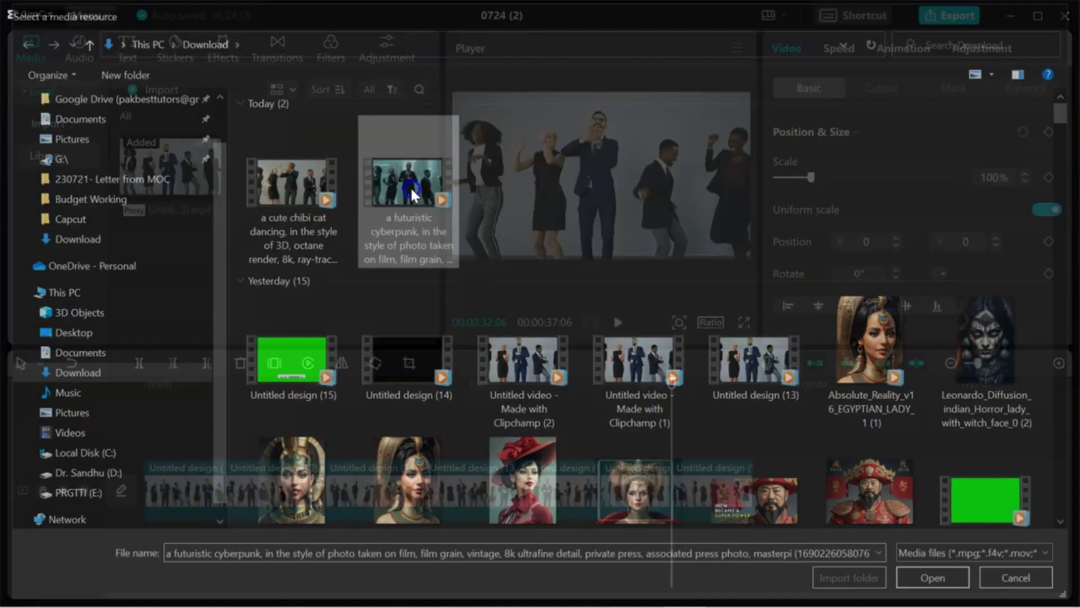
{"action": "left_click", "coordinate": [138, 90]}
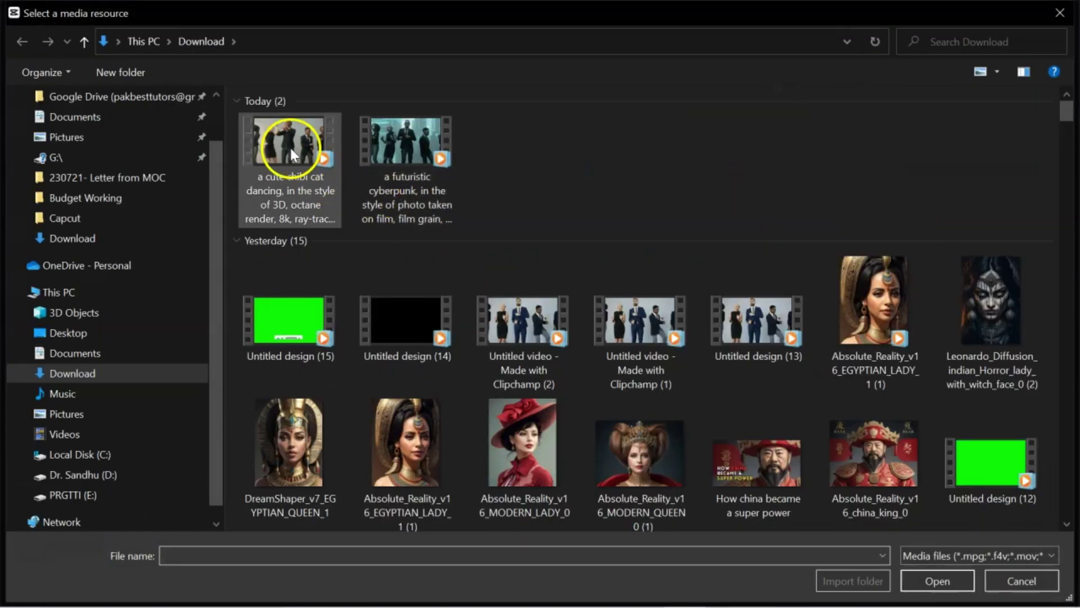
{"action": "double_click", "coordinate": [288, 145]}
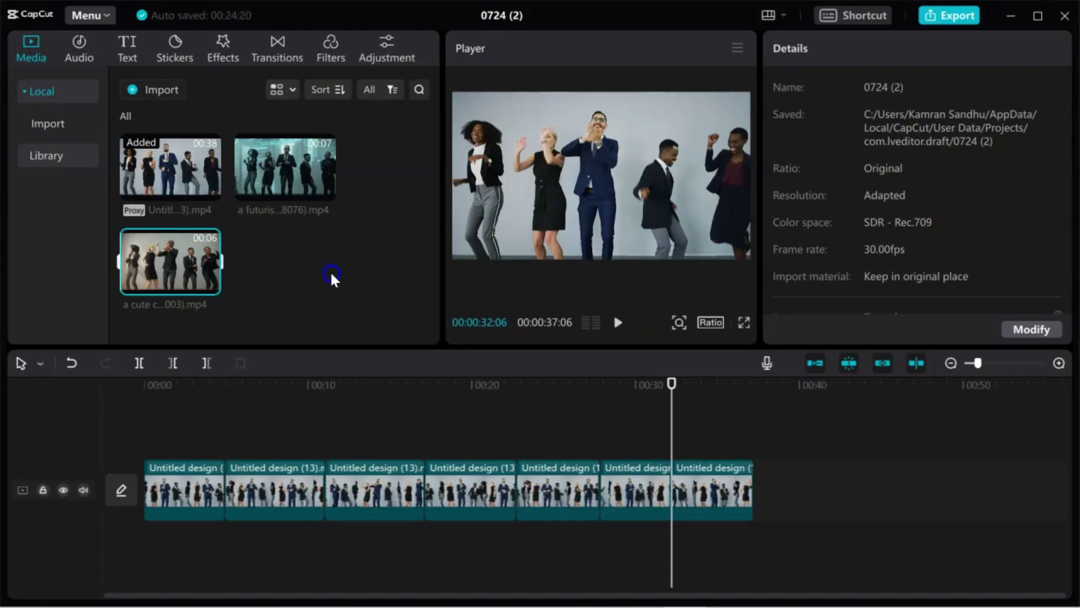
- Place the cyberpunk clip above the second dance segment and the chibi cat clip above the fourth on the overlay track
{"action": "left_click_drag", "start_coordinate": [284, 172], "coordinate": [225, 440]}
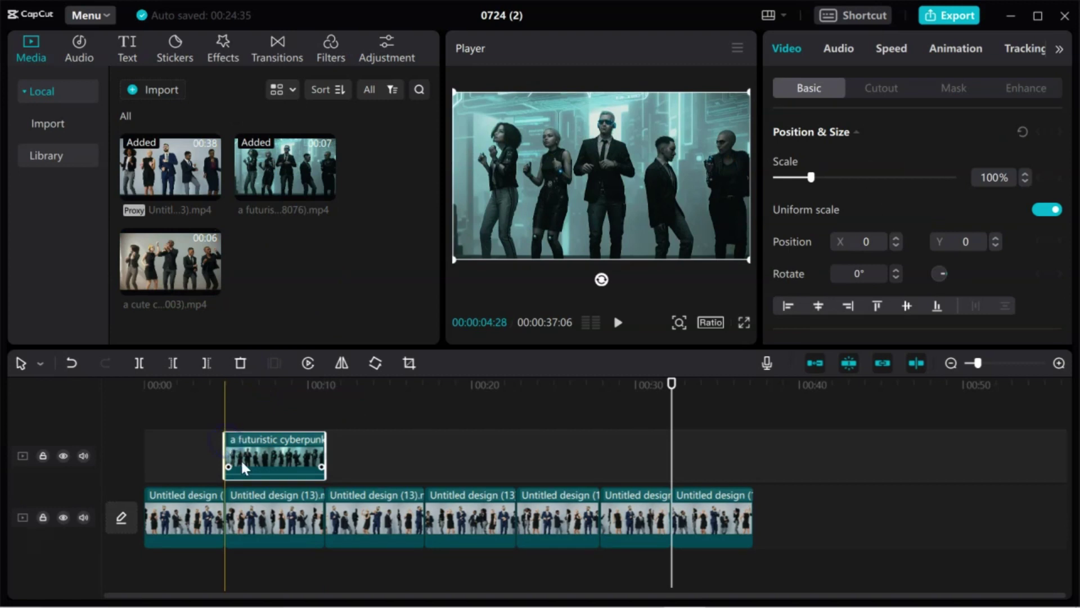
{"action": "left_click", "coordinate": [269, 515]}
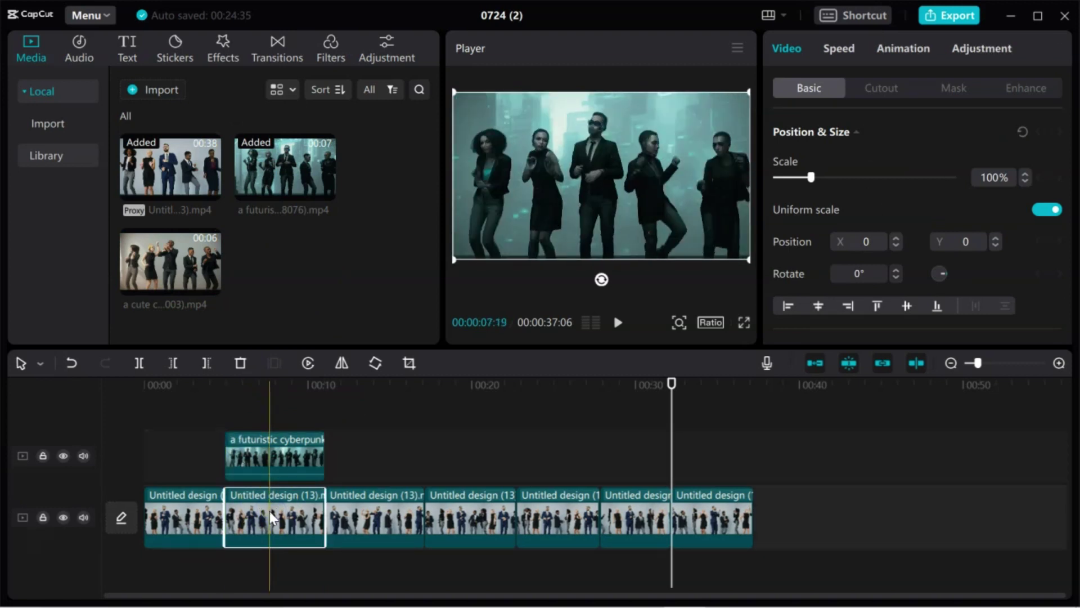
{"action": "key", "text": "Delete"}
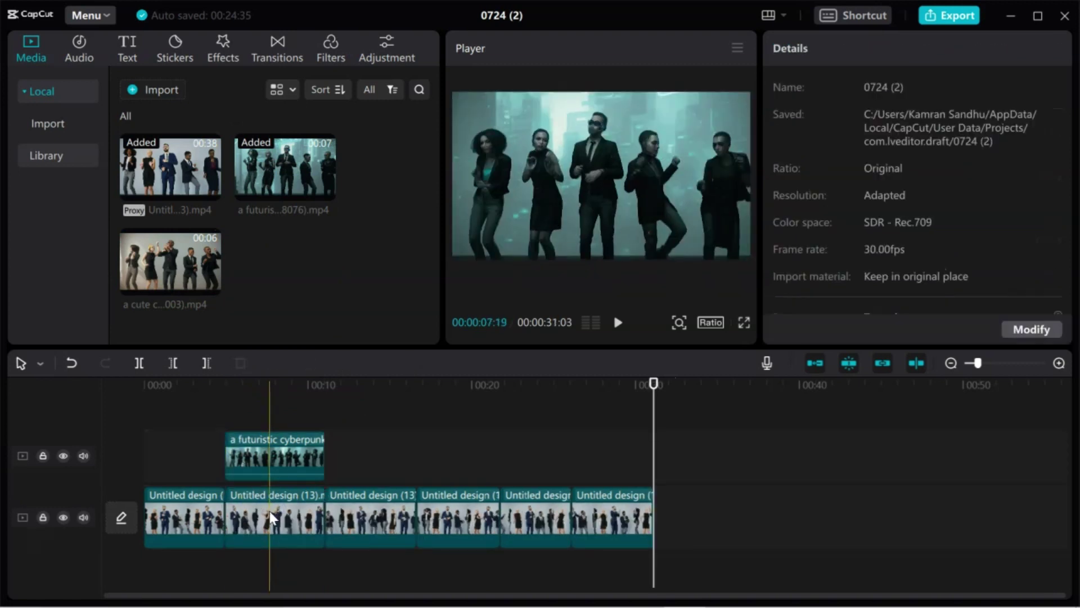
{"action": "key", "text": "ctrl+z"}
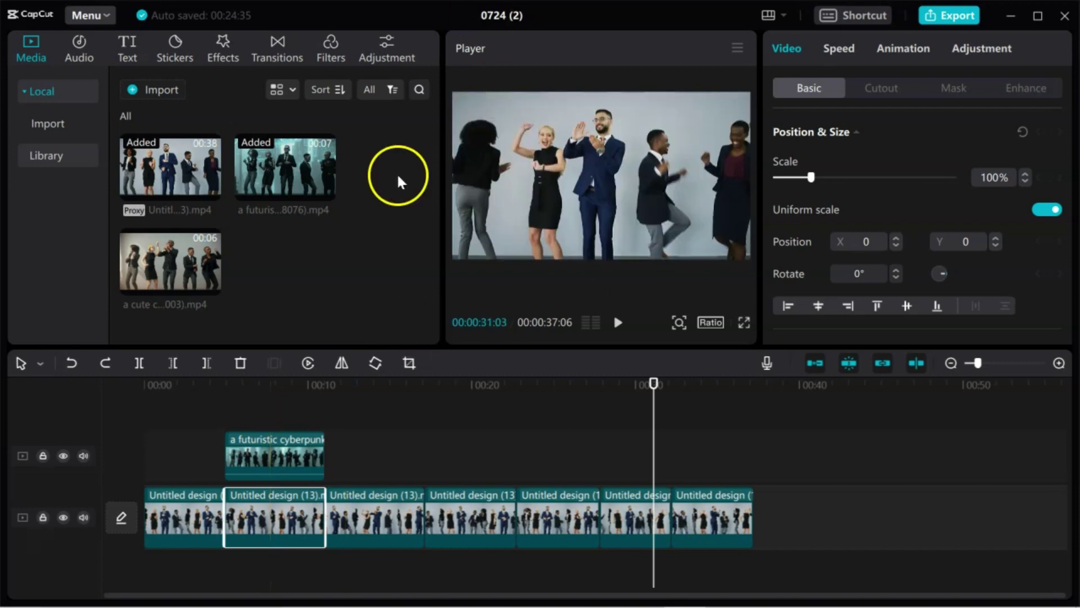
{"action": "left_click", "coordinate": [217, 268]}
{"action": "left_click_drag", "start_coordinate": [217, 268], "coordinate": [429, 465]}
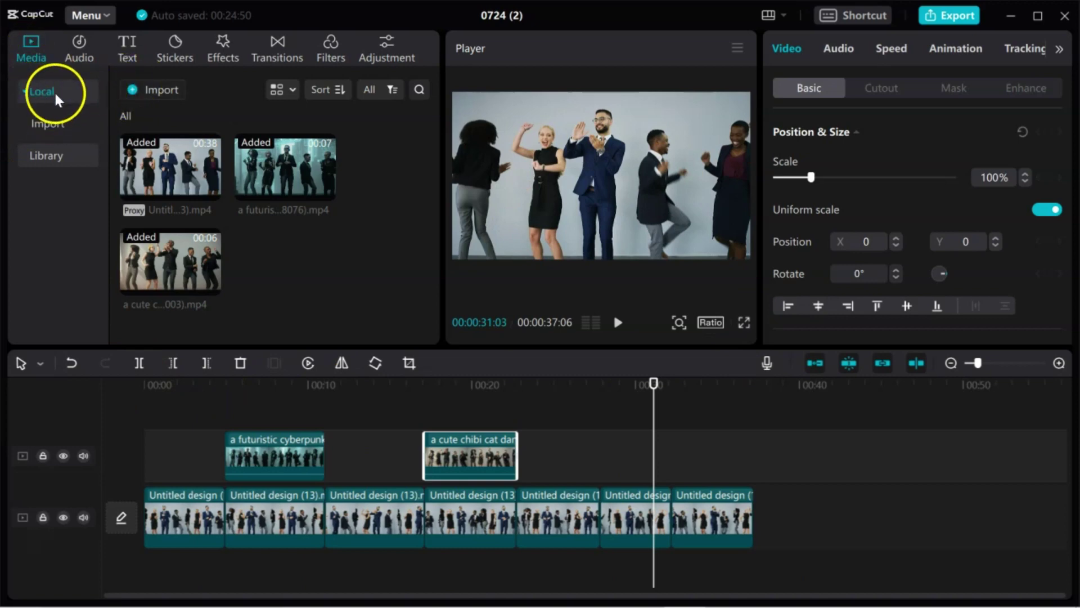
- Add Fallen Soldier.mp3 as a background audio track and lower its volume to -15.1dB
{"action": "left_click_drag", "start_coordinate": [53, 92], "coordinate": [140, 569]}
{"action": "left_click", "coordinate": [602, 560]}
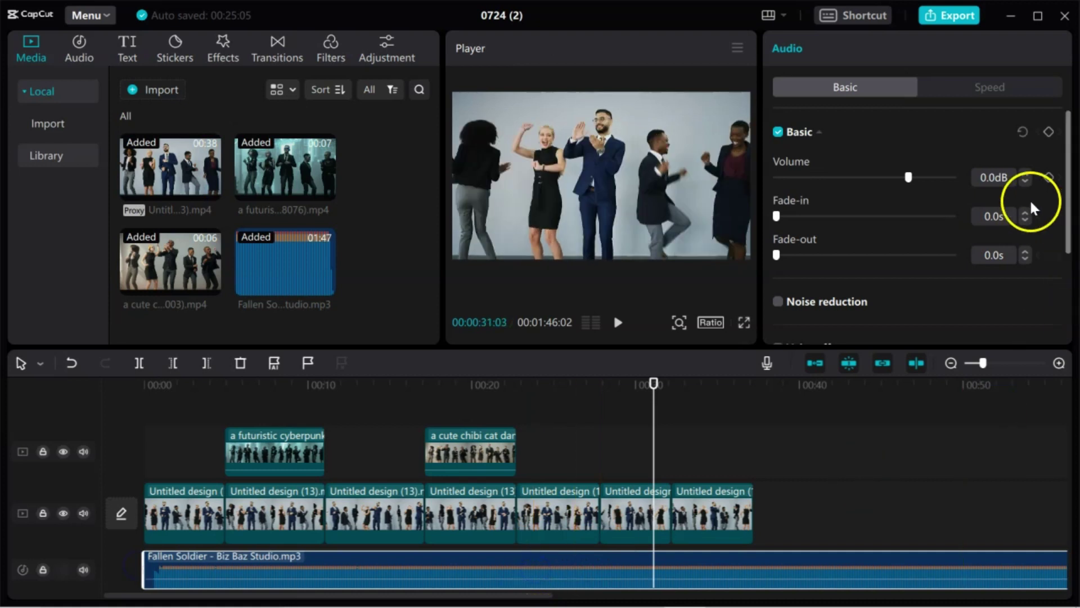
{"action": "left_click_drag", "start_coordinate": [909, 179], "coordinate": [874, 178]}
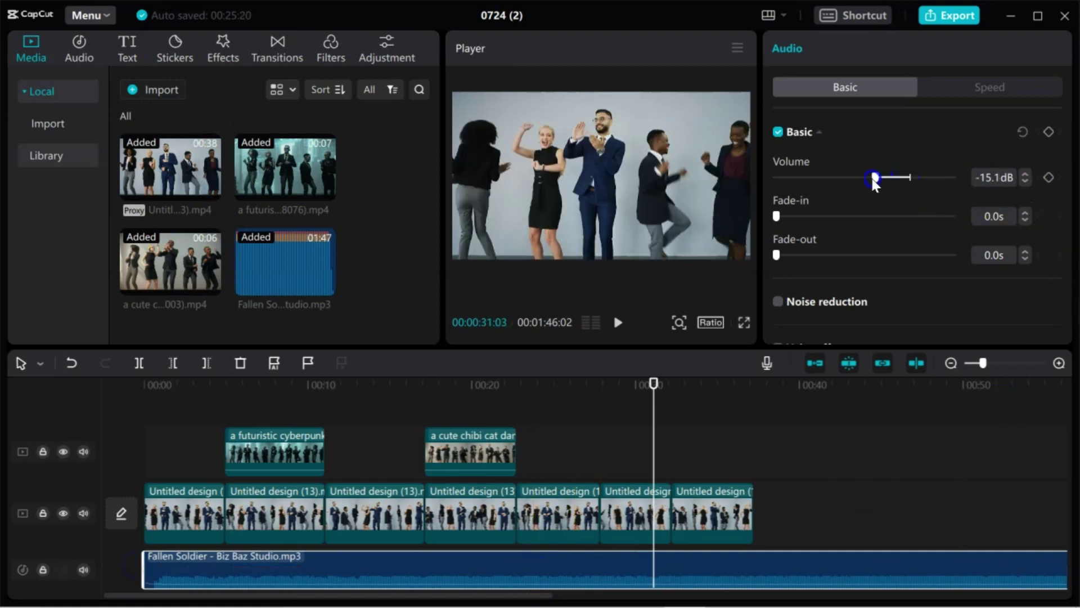
{"action": "left_click", "coordinate": [616, 396]}
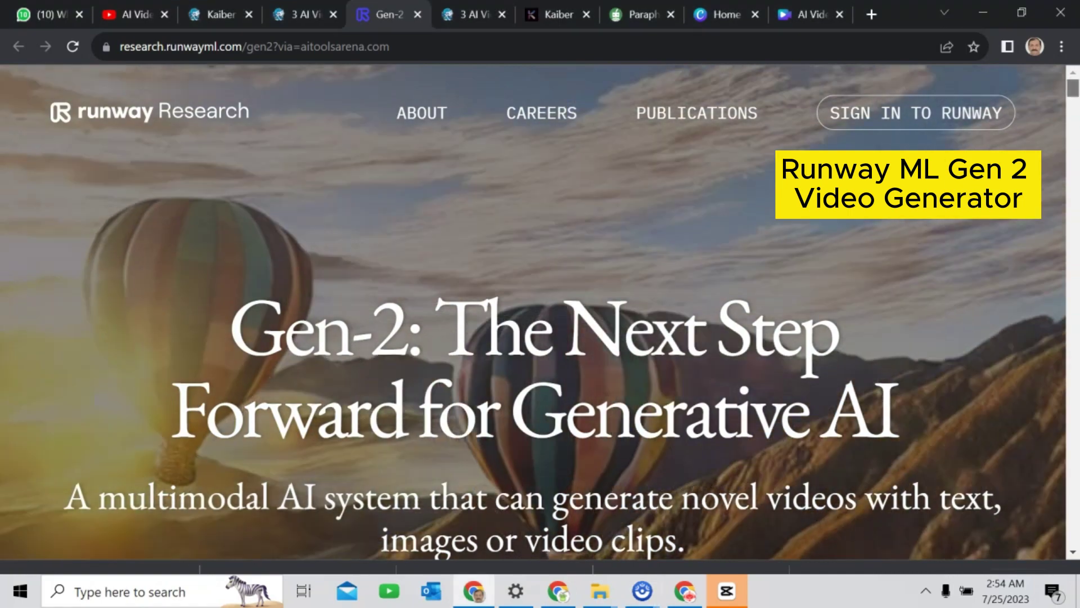
- Scroll the Runway Gen-2 page down to its Mode 01 Text to Video and Mode 02 examples
{"action": "scroll", "coordinate": [533, 312], "scroll_direction": "down", "scroll_amount": 3}
{"action": "scroll", "coordinate": [534, 312], "scroll_direction": "down", "scroll_amount": 8}
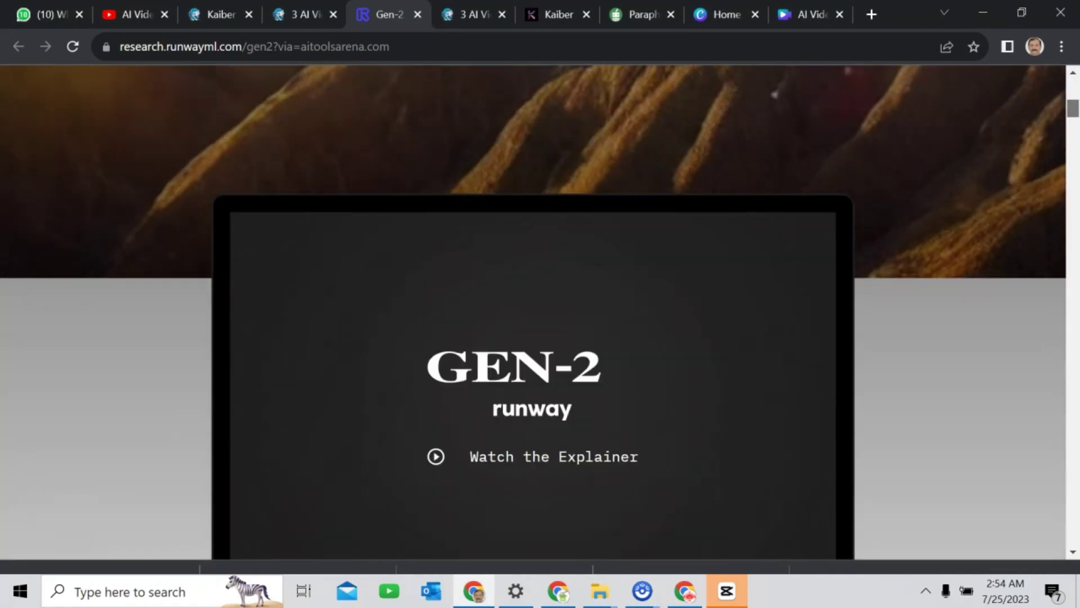
{"action": "scroll", "coordinate": [533, 312], "scroll_direction": "down", "scroll_amount": 8}
{"action": "scroll", "coordinate": [533, 313], "scroll_direction": "down", "scroll_amount": 1}
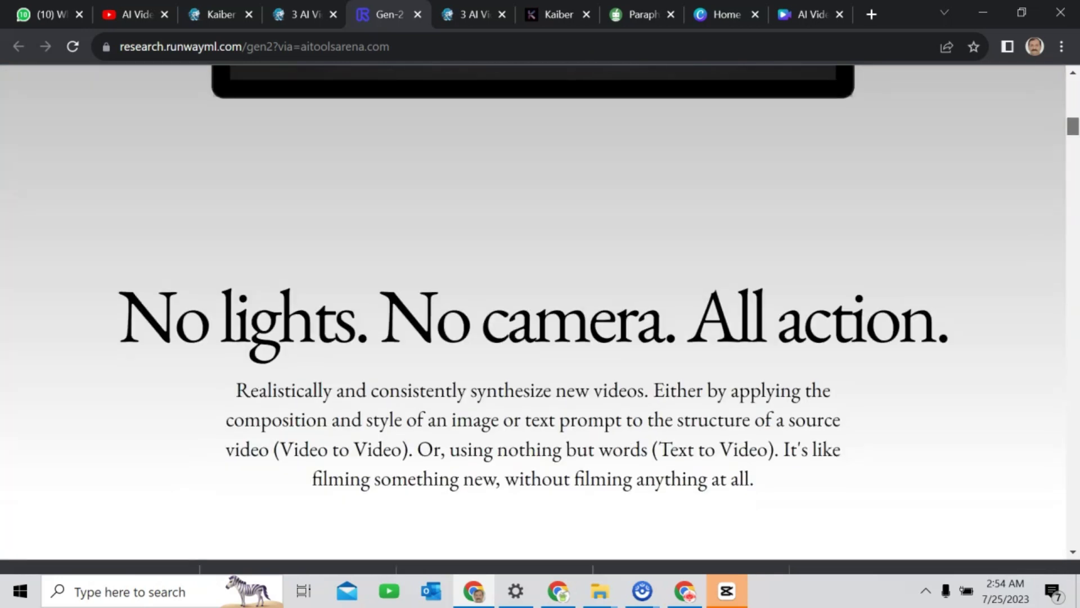
{"action": "scroll", "coordinate": [533, 312], "scroll_direction": "down", "scroll_amount": 10}
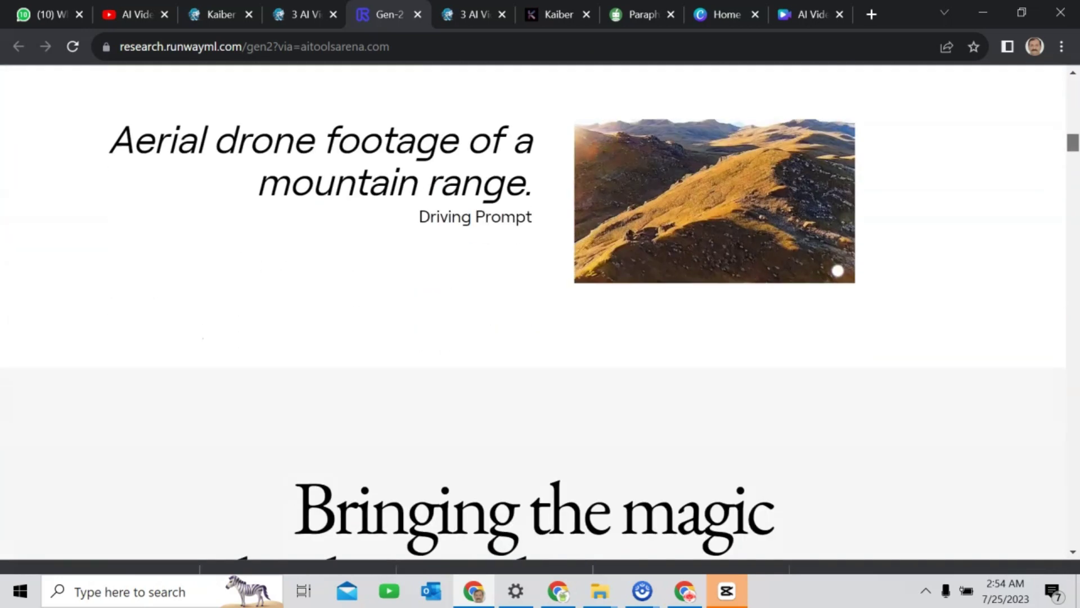
{"action": "scroll", "coordinate": [534, 312], "scroll_direction": "down", "scroll_amount": 12}
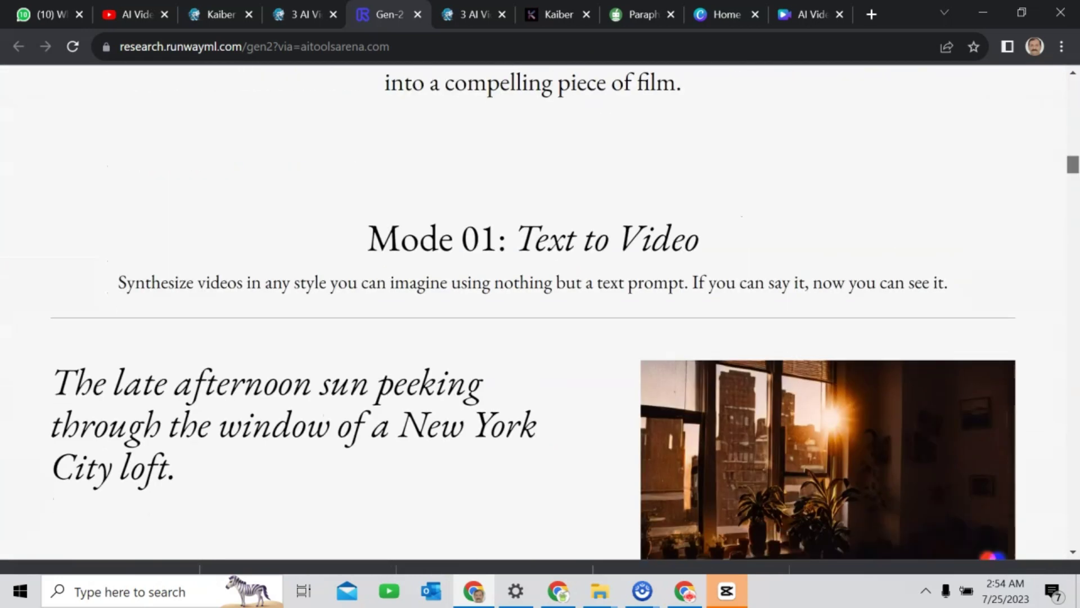
{"action": "scroll", "coordinate": [534, 312], "scroll_direction": "down", "scroll_amount": 14}
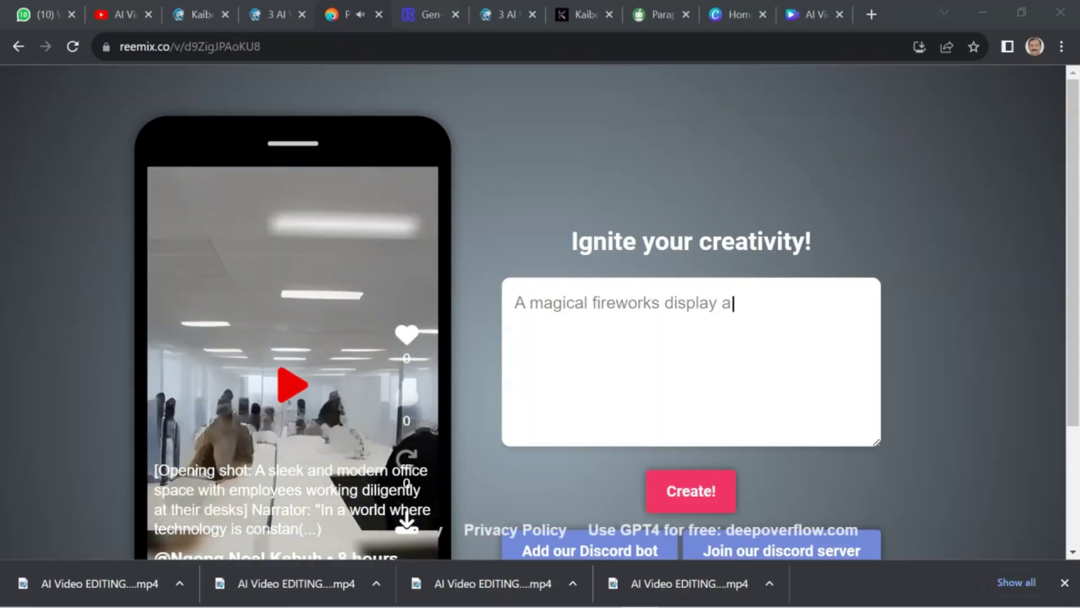
{"action": "type", "text": "t a theme park"}
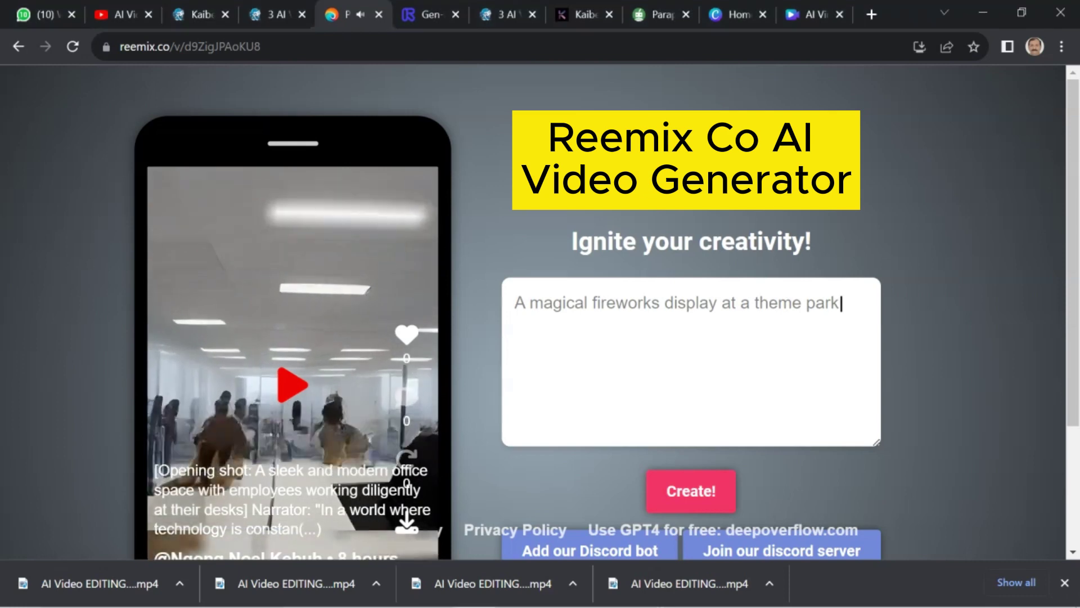
- Try the Aurora Borealis and Formula 1 race sample prompts in full-screen Reemix, clearing each afterwards
{"action": "key", "text": "BackSpace"}
{"action": "key", "text": "BackSpace"}
{"action": "key", "text": "BackSpace"}
{"action": "key", "text": "BackSpace"}
{"action": "key", "text": "BackSpace"}
{"action": "key", "text": "BackSpace"}
{"action": "key", "text": "BackSpace"}
{"action": "key", "text": "BackSpace"}
{"action": "key", "text": "BackSpace"}
{"action": "key", "text": "BackSpace"}
{"action": "key", "text": "BackSpace"}
{"action": "key", "text": "BackSpace"}
{"action": "key", "text": "BackSpace"}
{"action": "key", "text": "BackSpace"}
{"action": "key", "text": "BackSpace"}
{"action": "key", "text": "BackSpace"}
{"action": "key", "text": "BackSpace"}
{"action": "key", "text": "BackSpace"}
{"action": "key", "text": "BackSpace"}
{"action": "key", "text": "BackSpace"}
{"action": "key", "text": "F11"}
{"action": "type", "text": "e"}
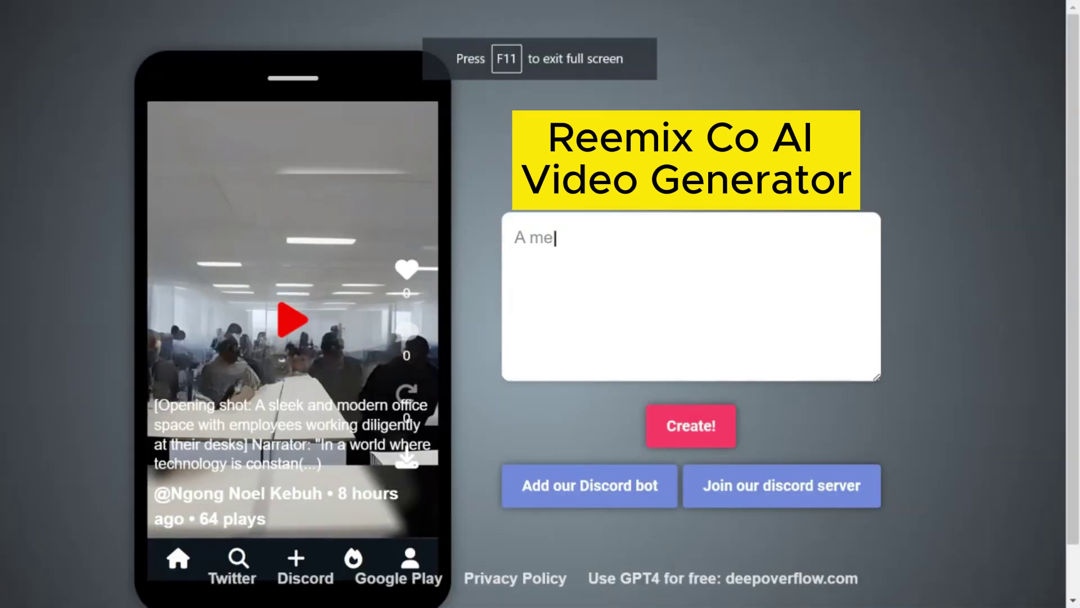
{"action": "type", "text": "smerizing performance of the Aurora Borealis"}
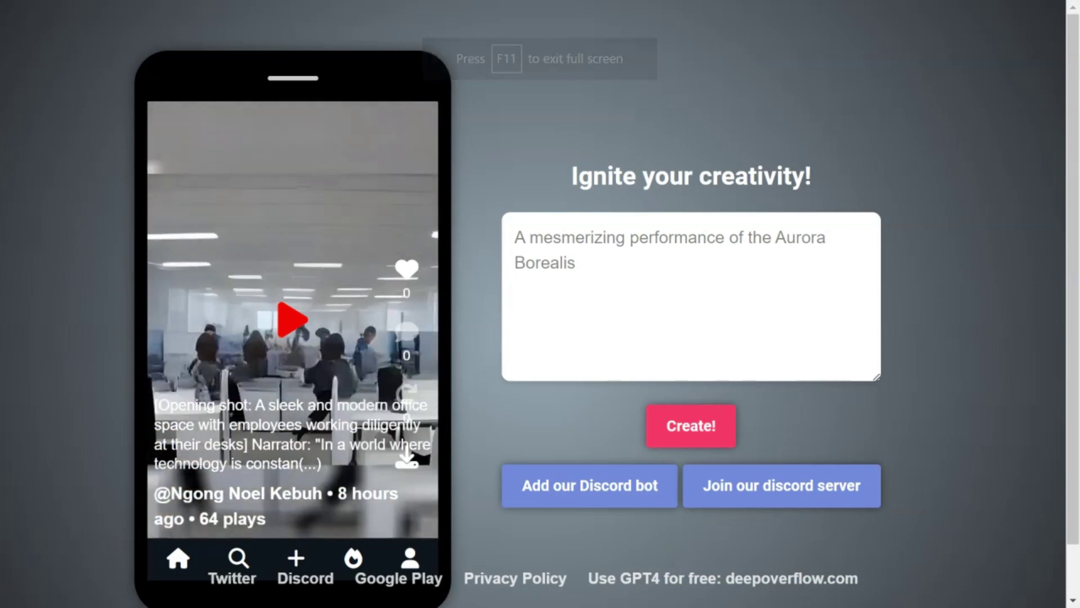
{"action": "key", "text": "BackSpace"}
{"action": "key", "text": "BackSpace"}
{"action": "key", "text": "BackSpace"}
{"action": "key", "text": "BackSpace"}
{"action": "key", "text": "BackSpace"}
{"action": "key", "text": "BackSpace"}
{"action": "key", "text": "BackSpace"}
{"action": "key", "text": "BackSpace"}
{"action": "key", "text": "BackSpace"}
{"action": "key", "text": "BackSpace"}
{"action": "key", "text": "BackSpace"}
{"action": "key", "text": "BackSpace"}
{"action": "key", "text": "BackSpace"}
{"action": "key", "text": "BackSpace"}
{"action": "key", "text": "BackSpace"}
{"action": "key", "text": "BackSpace"}
{"action": "key", "text": "BackSpace"}
{"action": "key", "text": "BackSpace"}
{"action": "key", "text": "BackSpace"}
{"action": "key", "text": "BackSpace"}
{"action": "key", "text": "BackSpace"}
{"action": "key", "text": "BackSpace"}
{"action": "key", "text": "BackSpace"}
{"action": "key", "text": "BackSpace"}
{"action": "key", "text": "BackSpace"}
{"action": "key", "text": "BackSpace"}
{"action": "key", "text": "BackSpace"}
{"action": "key", "text": "BackSpace"}
{"action": "key", "text": "BackSpace"}
{"action": "key", "text": "BackSpace"}
{"action": "key", "text": "BackSpace"}
{"action": "key", "text": "BackSpace"}
{"action": "key", "text": "BackSpace"}
{"action": "key", "text": "BackSpace"}
{"action": "key", "text": "BackSpace"}
{"action": "key", "text": "BackSpace"}
{"action": "key", "text": "BackSpace"}
{"action": "key", "text": "BackSpace"}
{"action": "key", "text": "BackSpace"}
{"action": "key", "text": "BackSpace"}
{"action": "type", "text": "A thrilling scene from a Formula 1 race"}
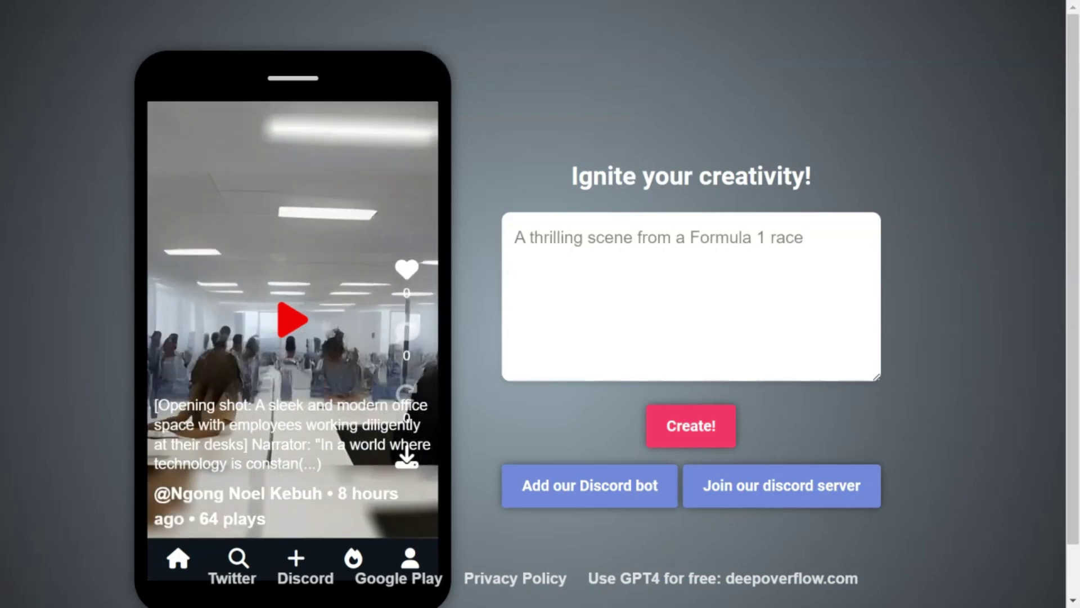
{"action": "key", "text": "BackSpace"}
{"action": "key", "text": "BackSpace"}
{"action": "key", "text": "BackSpace"}
{"action": "key", "text": "BackSpace"}
{"action": "key", "text": "BackSpace"}
{"action": "key", "text": "BackSpace"}
{"action": "key", "text": "BackSpace"}
{"action": "key", "text": "BackSpace"}
{"action": "key", "text": "BackSpace"}
{"action": "key", "text": "BackSpace"}
{"action": "key", "text": "BackSpace"}
{"action": "key", "text": "BackSpace"}
{"action": "key", "text": "BackSpace"}
{"action": "key", "text": "BackSpace"}
{"action": "key", "text": "BackSpace"}
{"action": "key", "text": "BackSpace"}
{"action": "key", "text": "BackSpace"}
{"action": "key", "text": "BackSpace"}
{"action": "key", "text": "BackSpace"}
{"action": "key", "text": "BackSpace"}
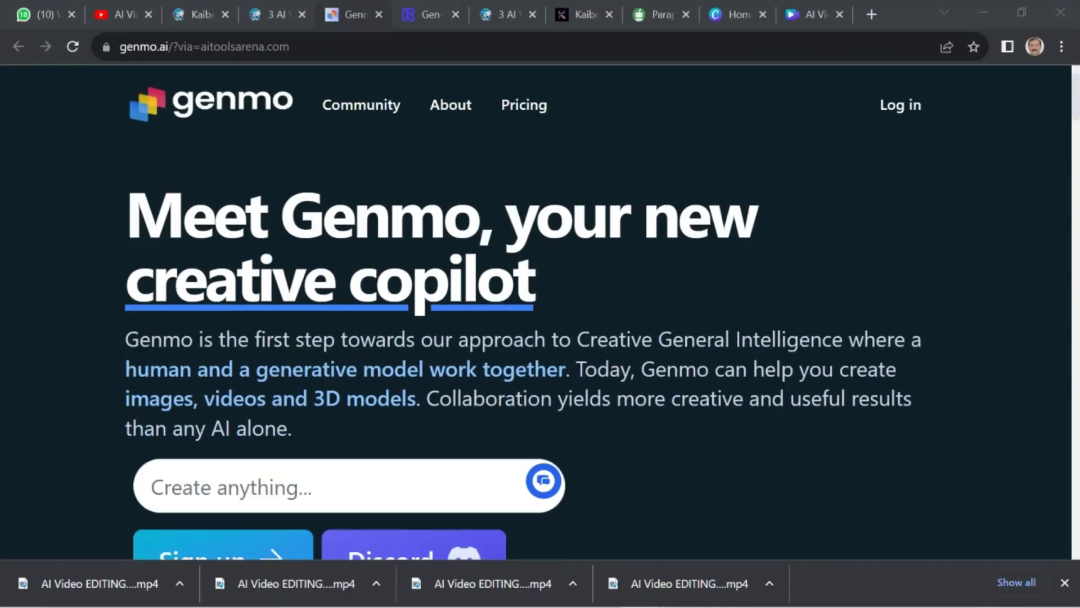
- Scroll genmo.ai past Genmo Chat and its 3D asset and movie-generation uses down to the Join Us footer
{"action": "scroll", "coordinate": [535, 312], "scroll_direction": "down", "scroll_amount": 5}
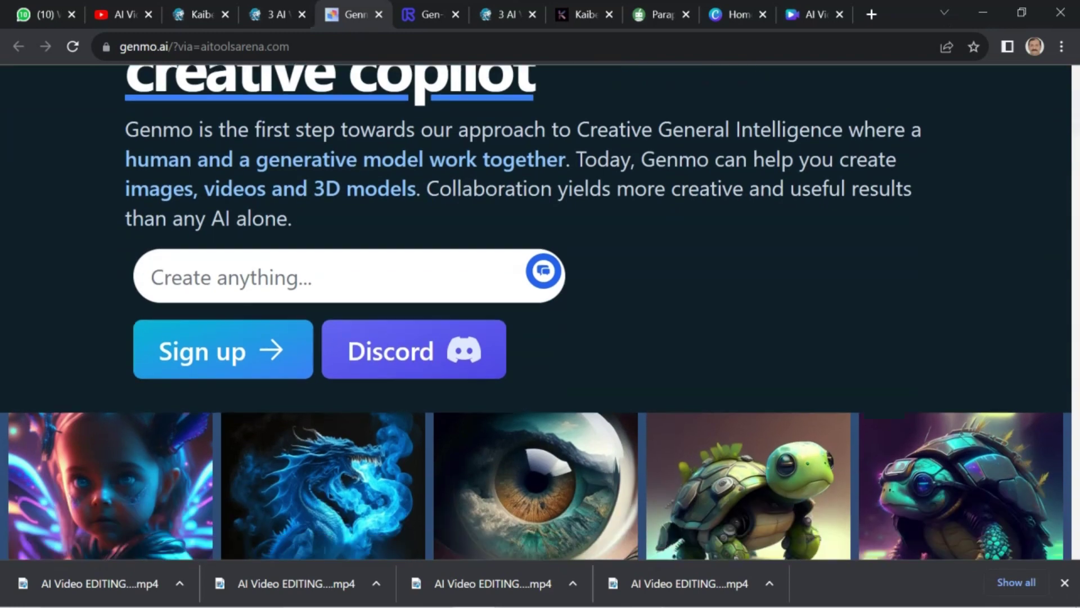
{"action": "scroll", "coordinate": [535, 313], "scroll_direction": "down", "scroll_amount": 7}
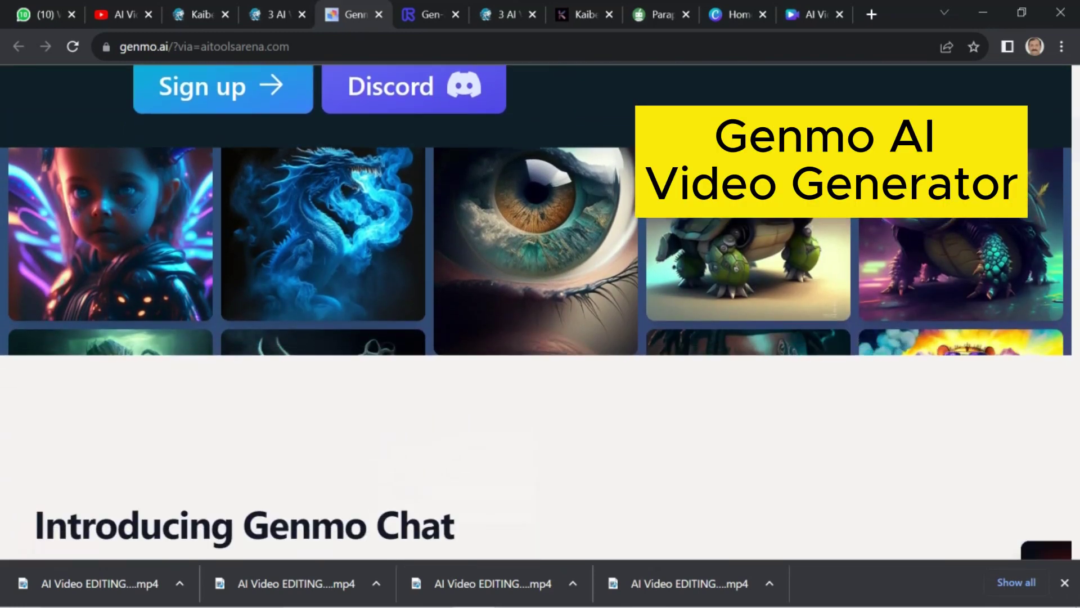
{"action": "scroll", "coordinate": [536, 312], "scroll_direction": "down", "scroll_amount": 6}
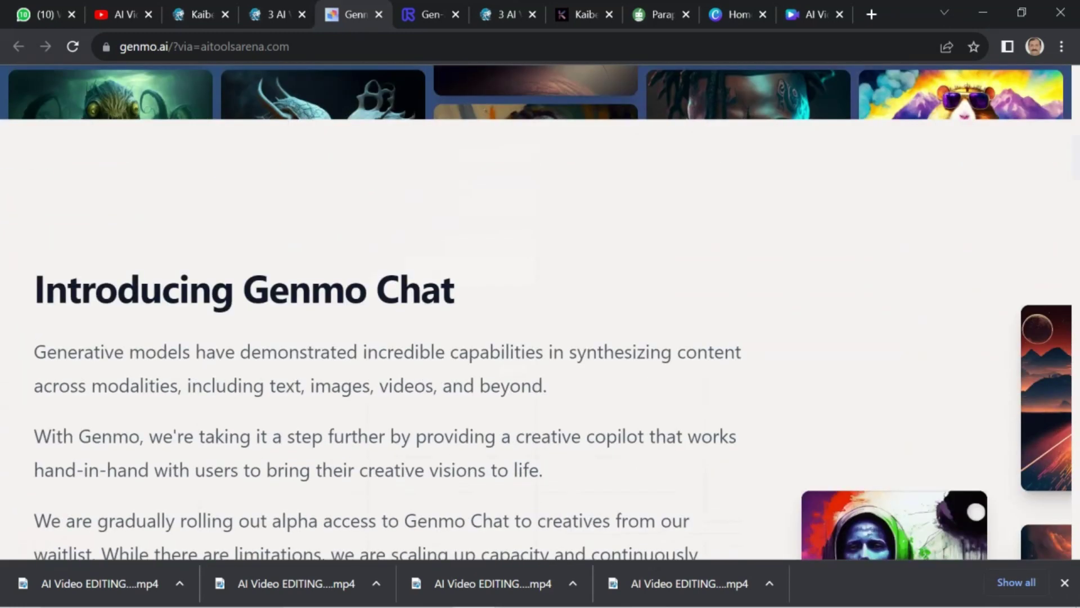
{"action": "scroll", "coordinate": [536, 313], "scroll_direction": "down", "scroll_amount": 9}
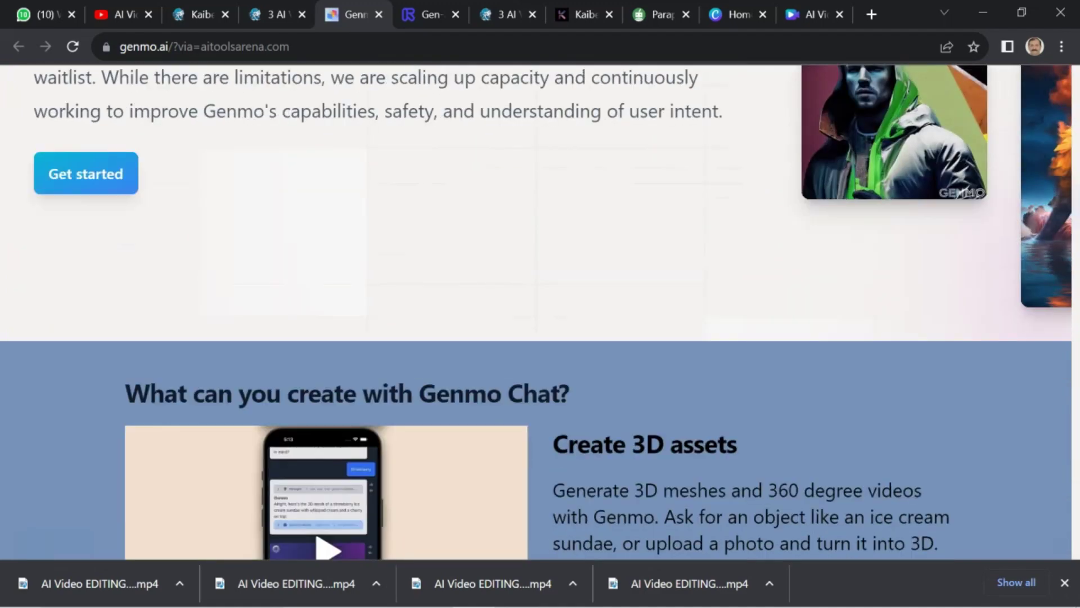
{"action": "scroll", "coordinate": [536, 312], "scroll_direction": "down", "scroll_amount": 15}
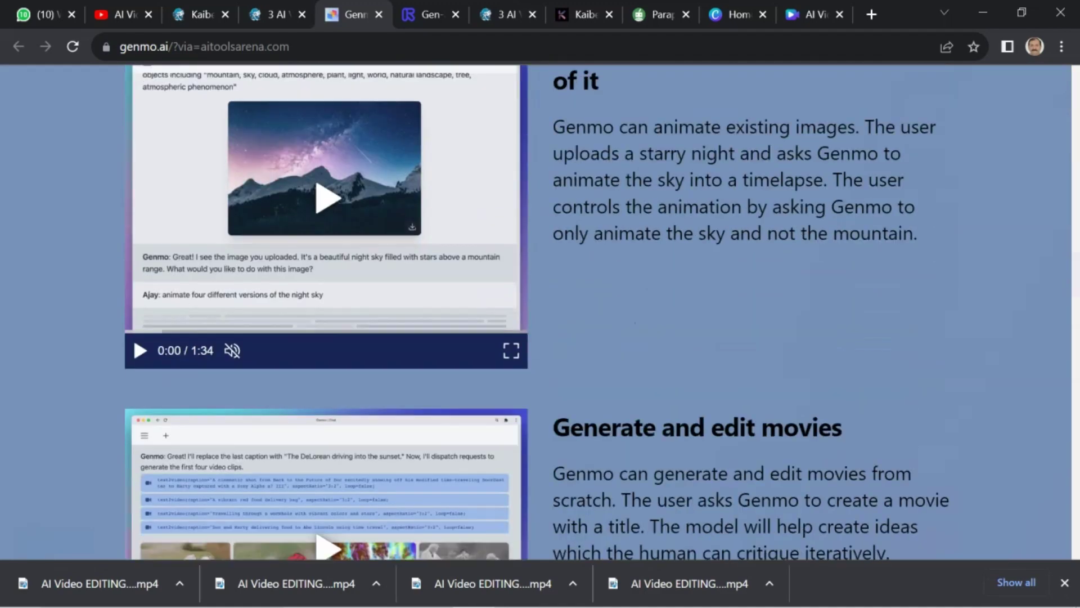
{"action": "scroll", "coordinate": [535, 312], "scroll_direction": "down", "scroll_amount": 10}
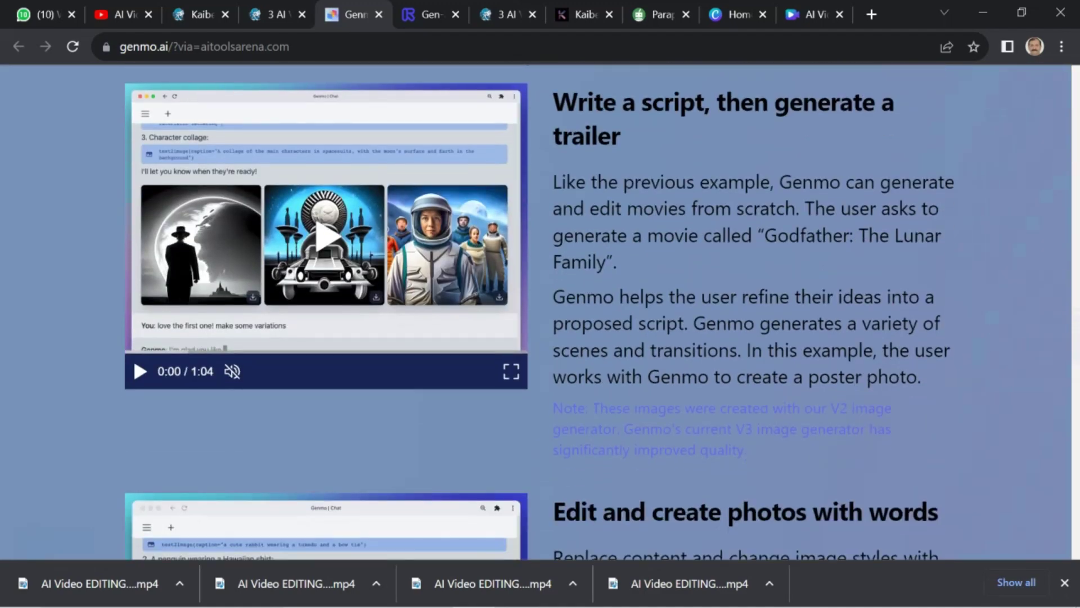
{"action": "scroll", "coordinate": [536, 312], "scroll_direction": "down", "scroll_amount": 15}
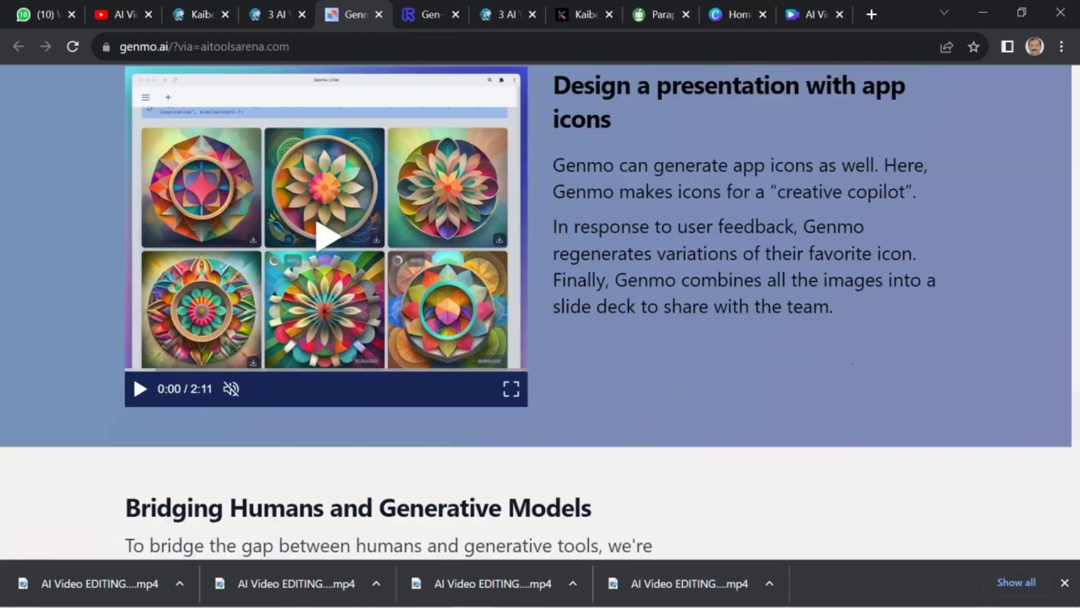
{"action": "scroll", "coordinate": [536, 313], "scroll_direction": "down", "scroll_amount": 7}
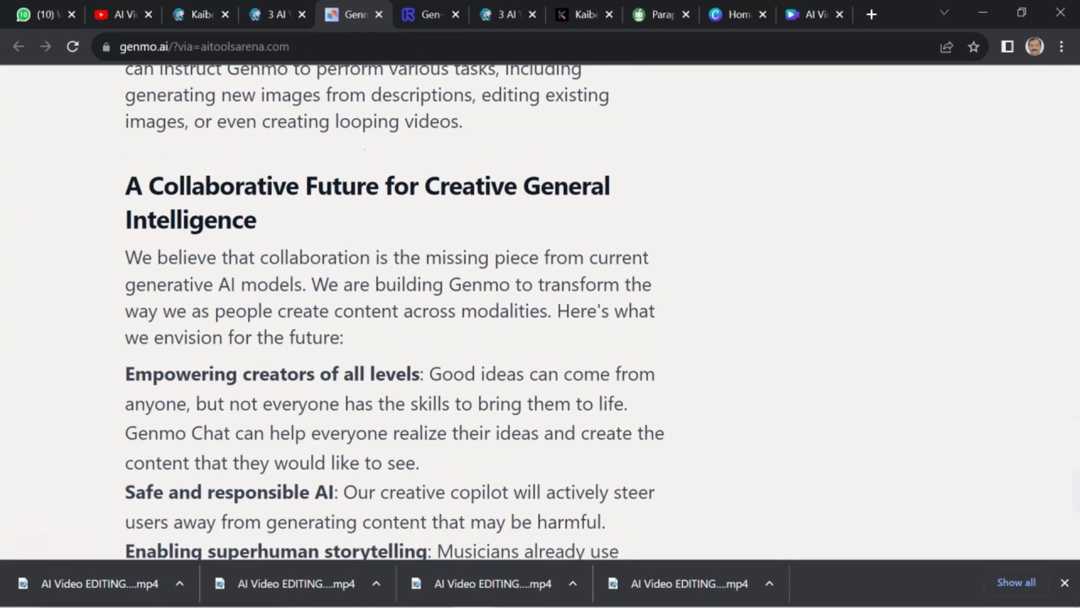
{"action": "scroll", "coordinate": [536, 312], "scroll_direction": "down", "scroll_amount": 8}
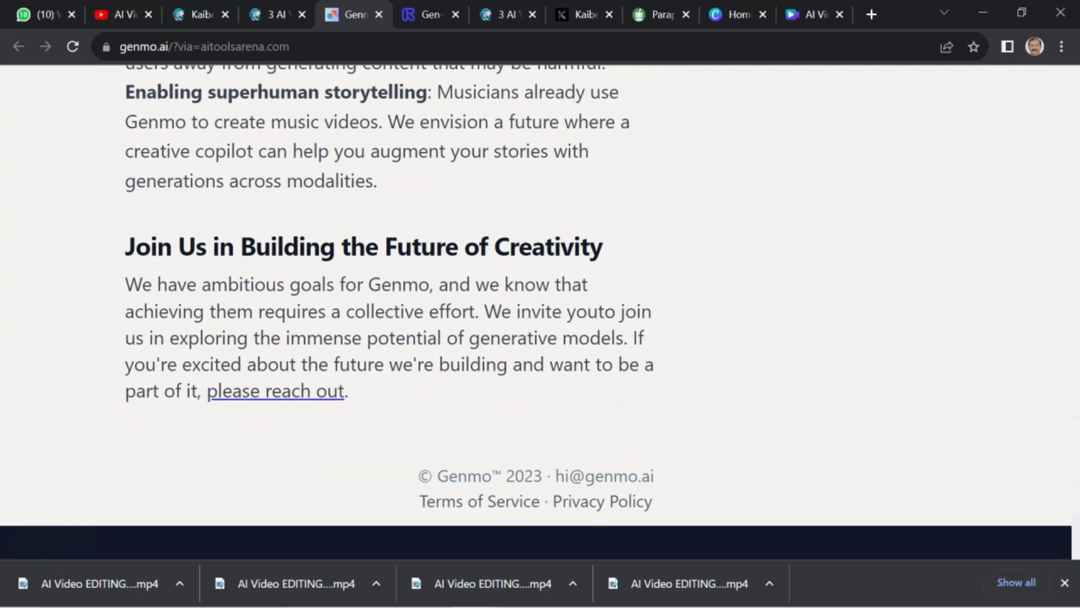